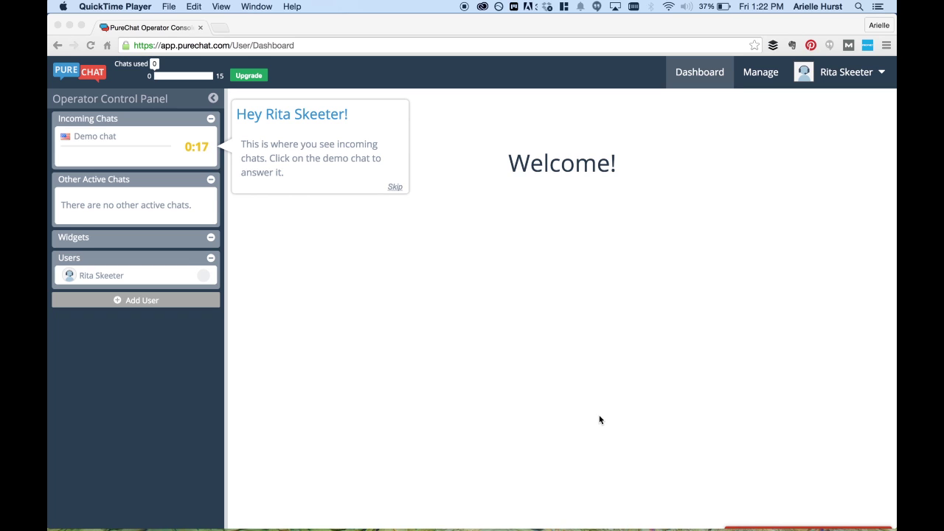
Answer the incoming demo chat with "Hi there!" and continue to the widget setup
click(174, 155)
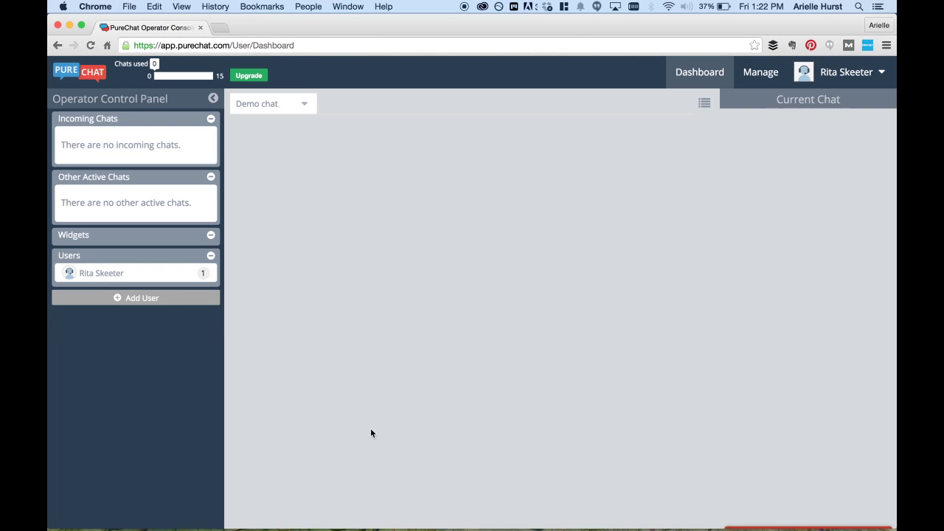
text(Hi)
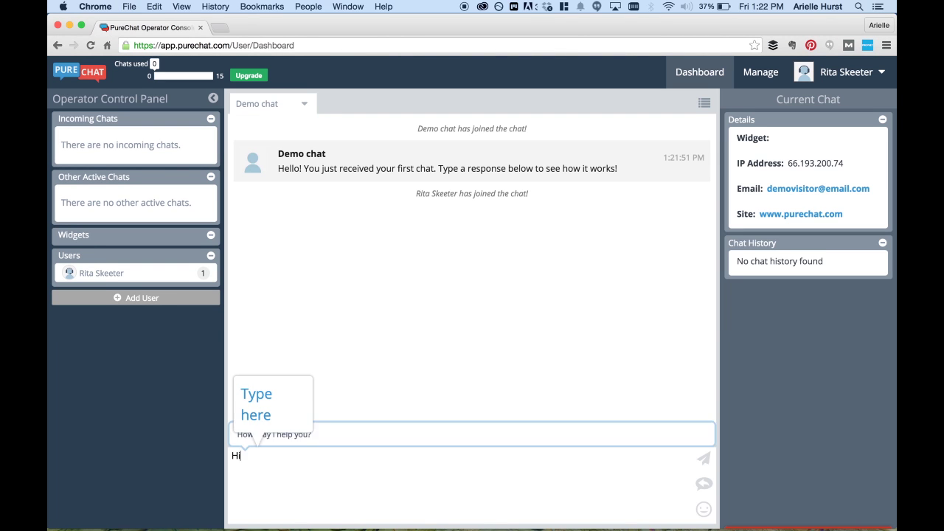
text( there!)
key(Return)
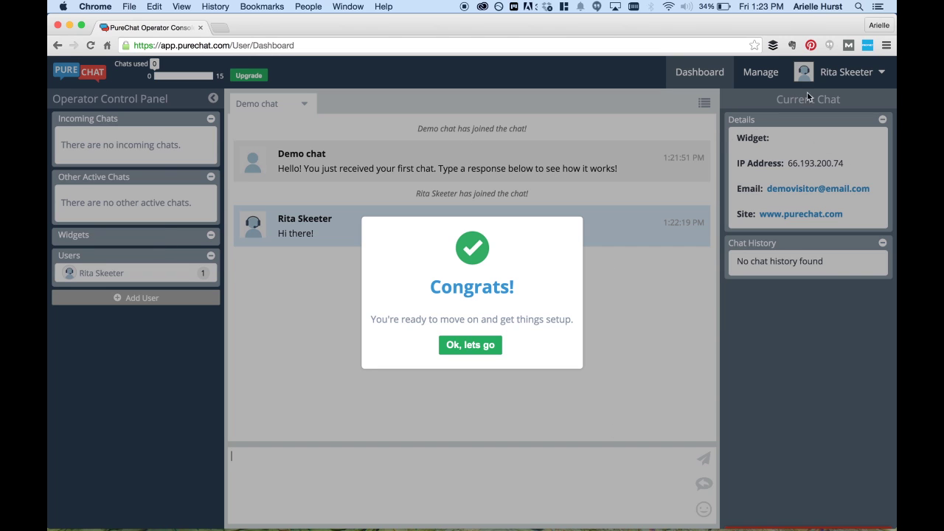
click(470, 347)
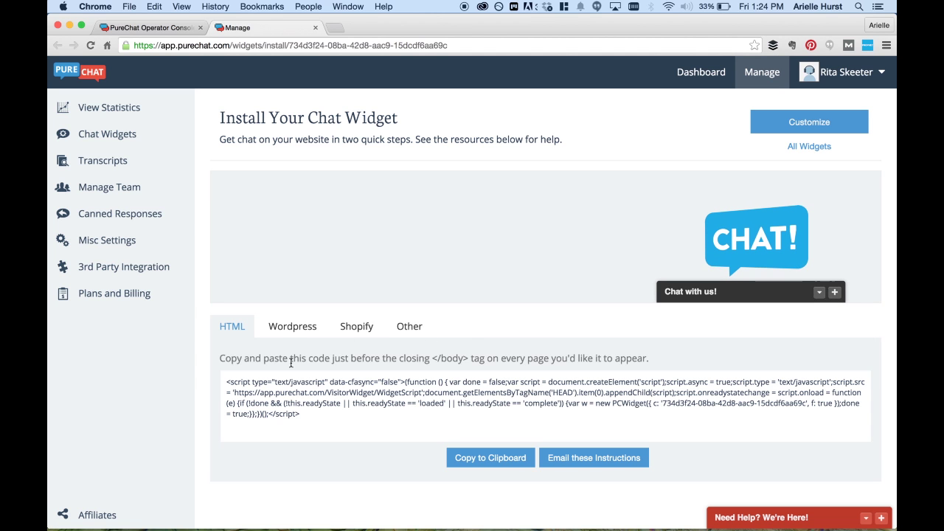
Review the widget installation options: the HTML snippet, emailing the instructions, and the Wordpress and Shopify plugins
click(287, 397)
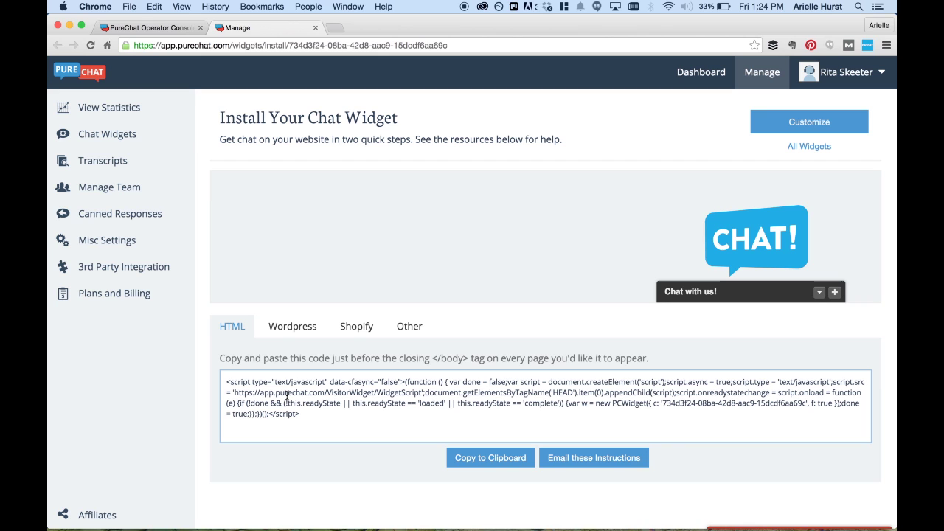
key(super+a)
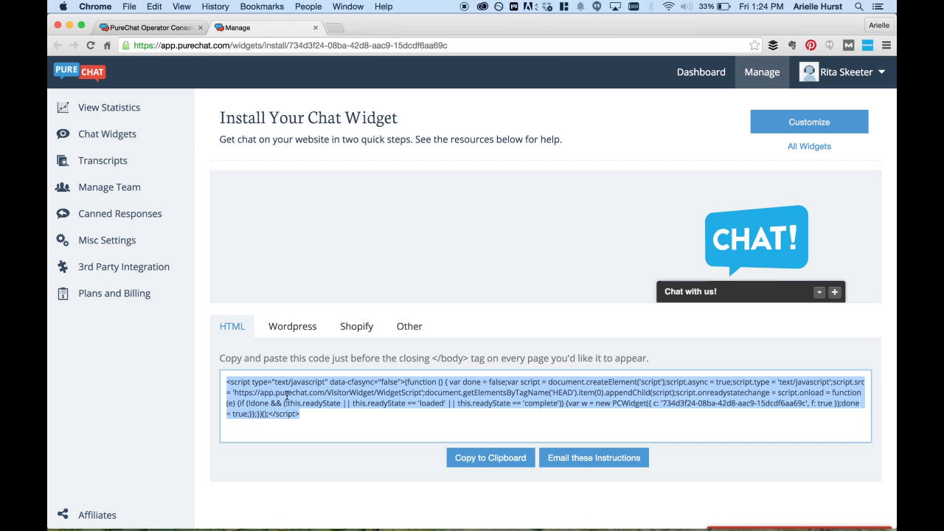
click(611, 458)
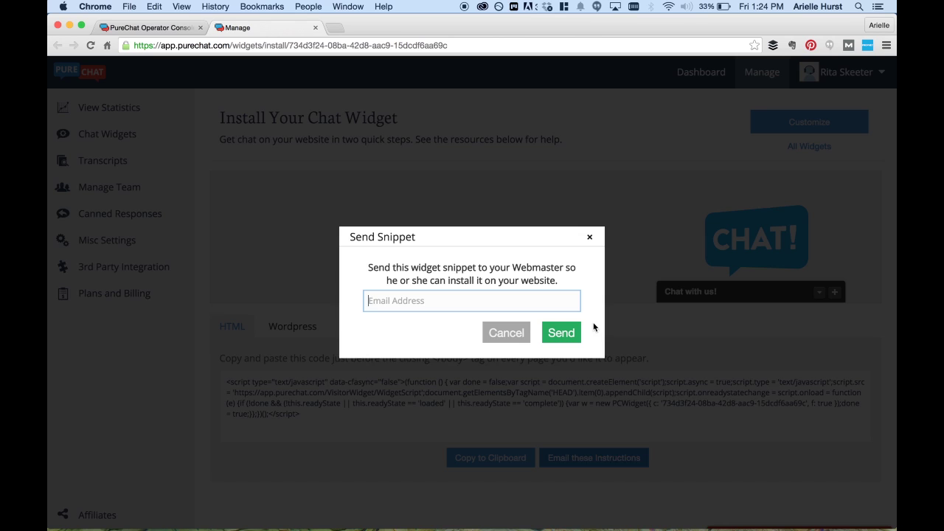
click(589, 236)
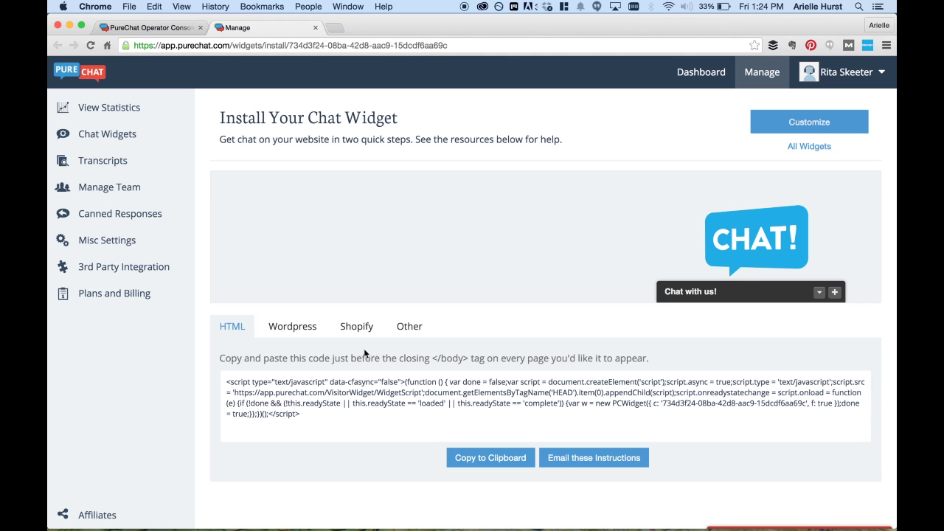
click(301, 332)
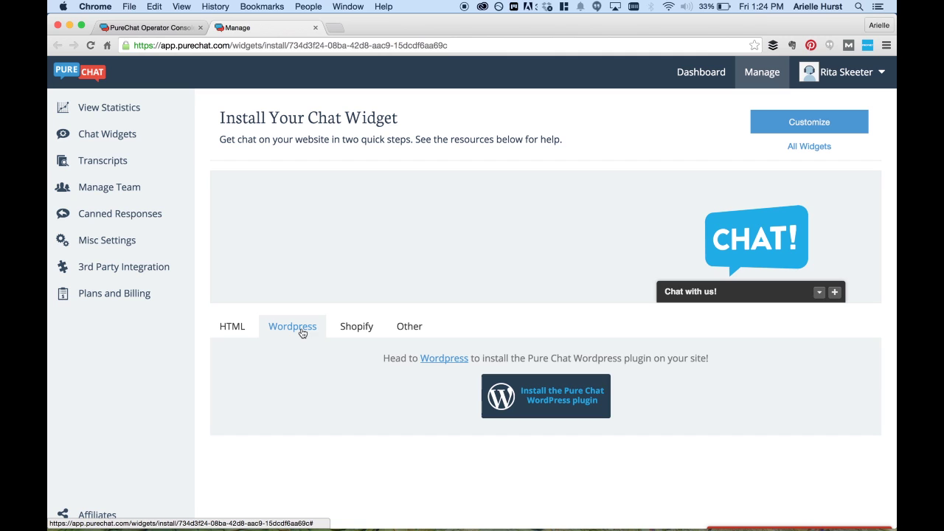
click(350, 333)
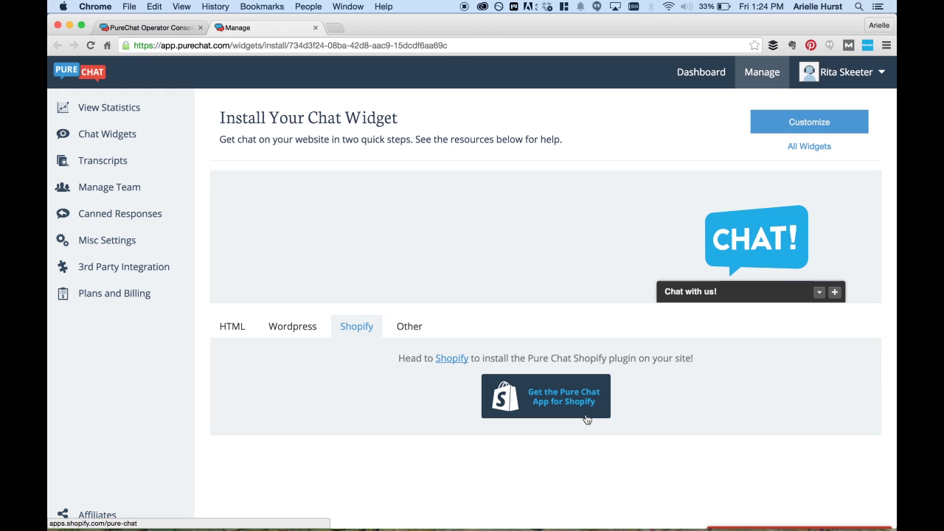
Open the chat widget's customization settings and rename the widget to "Website"
click(826, 125)
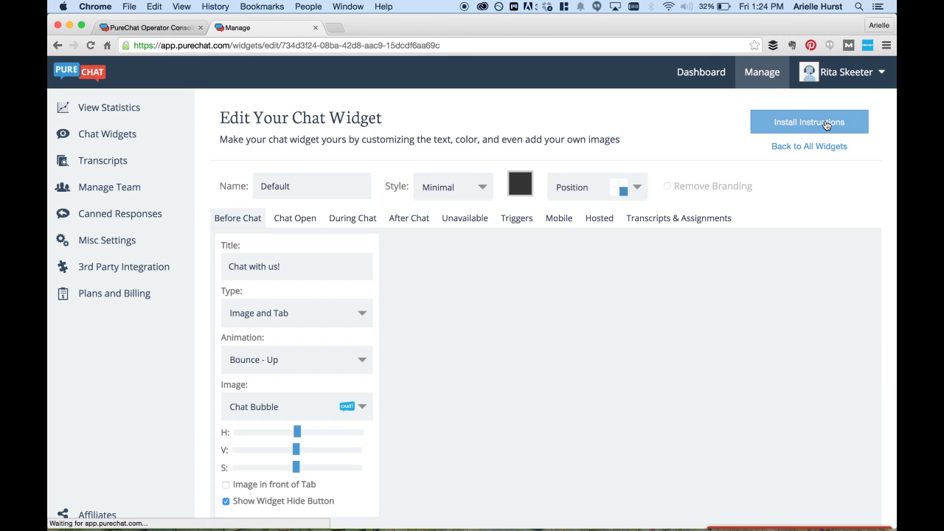
scroll(600, 277, down, 1)
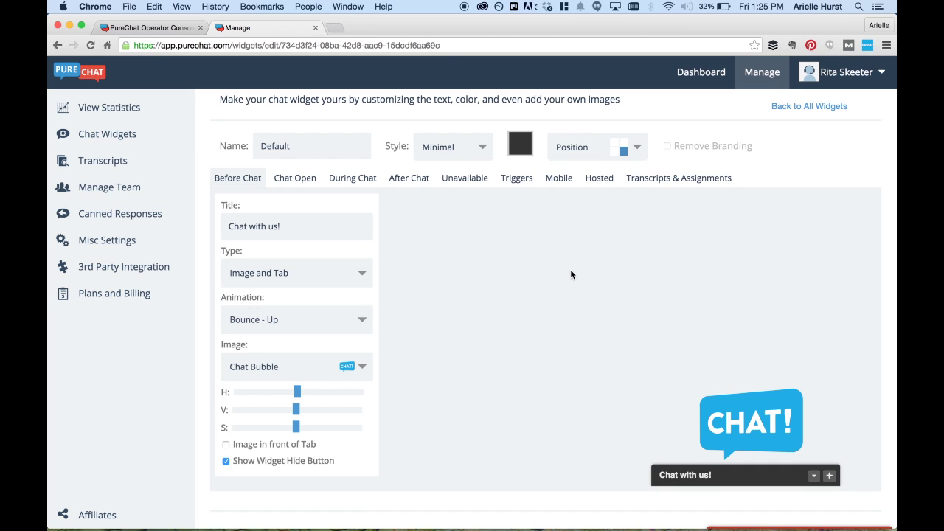
scroll(570, 275, down, 2)
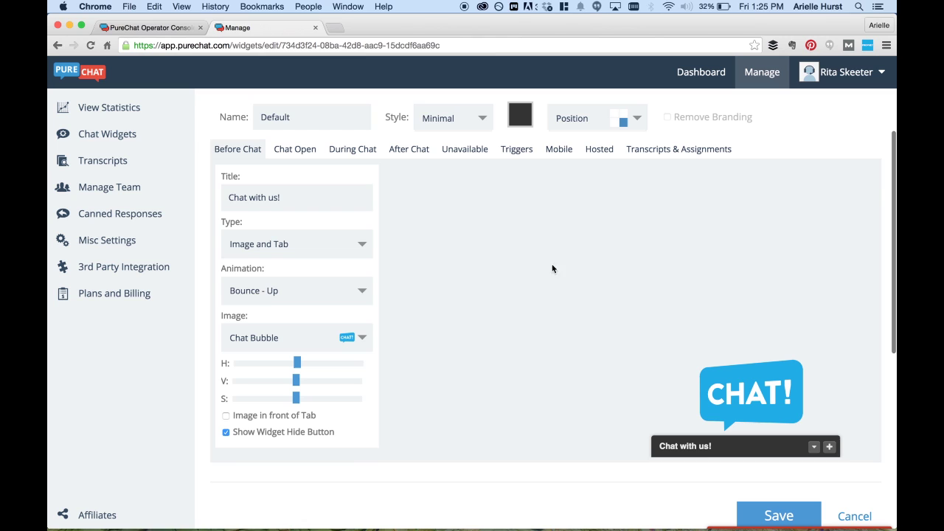
click(317, 120)
double_click(317, 120)
text(Website)
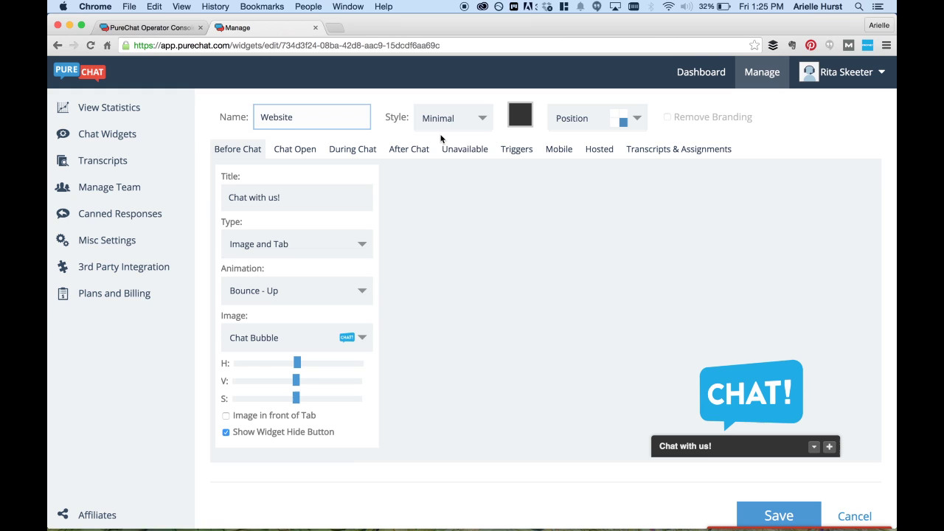
Set the widget's color to red from the simple palette and its position to Bottom Left
click(459, 121)
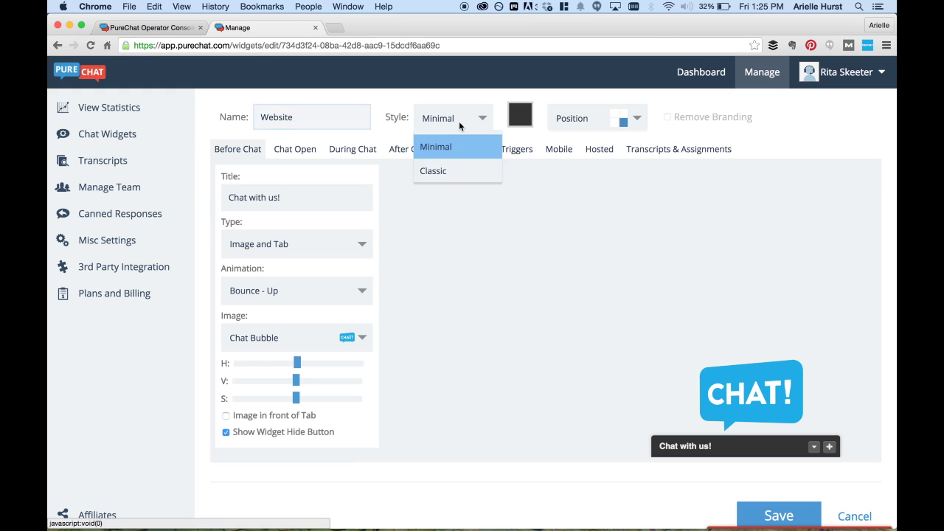
click(521, 114)
click(520, 114)
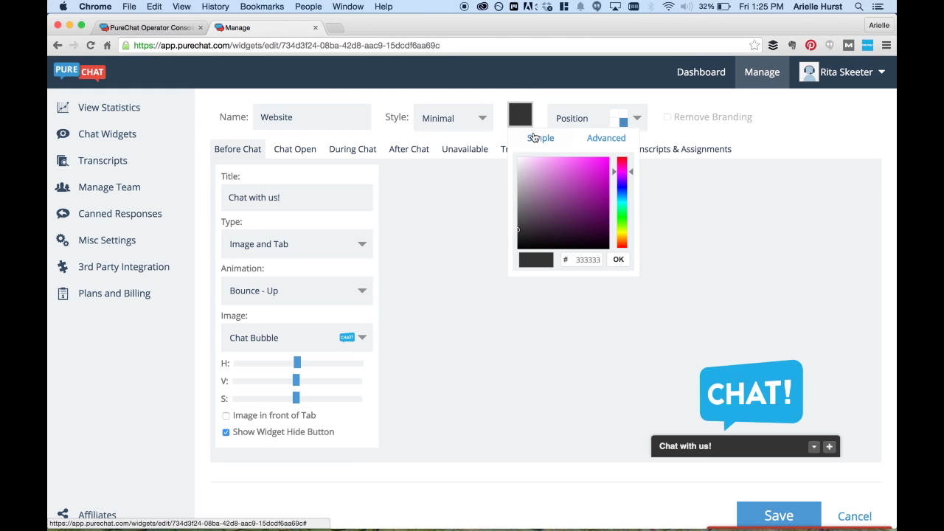
click(540, 138)
click(515, 158)
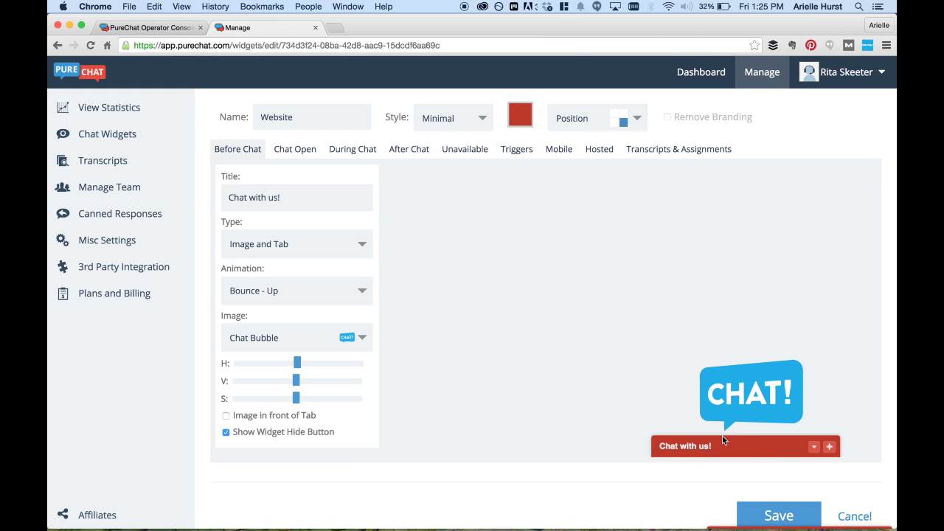
click(616, 121)
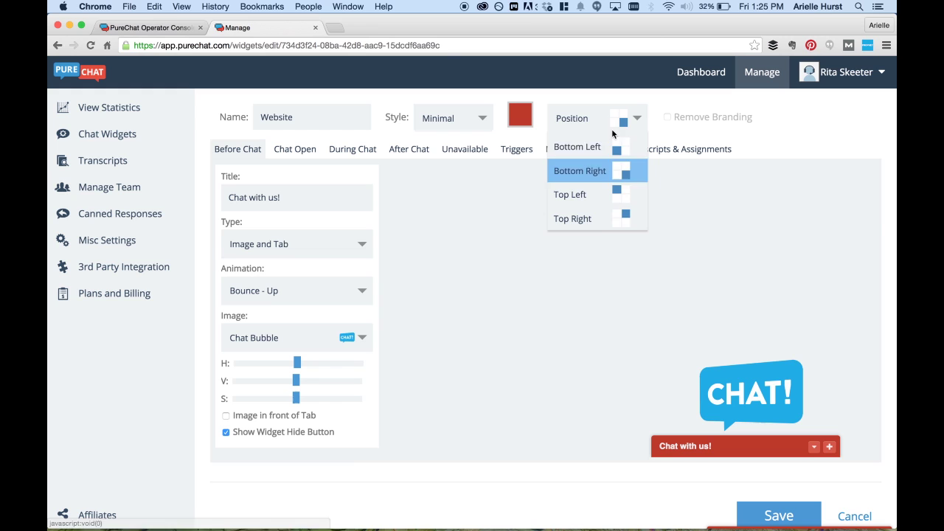
click(616, 148)
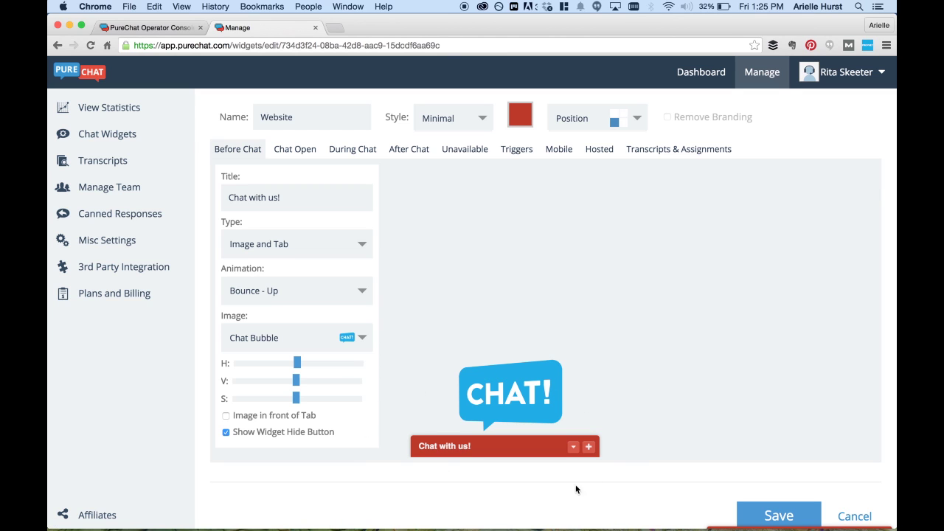
Preview the Tab, Image and Custom Button widget types, restore Image and Tab, and view the animation choices
click(308, 249)
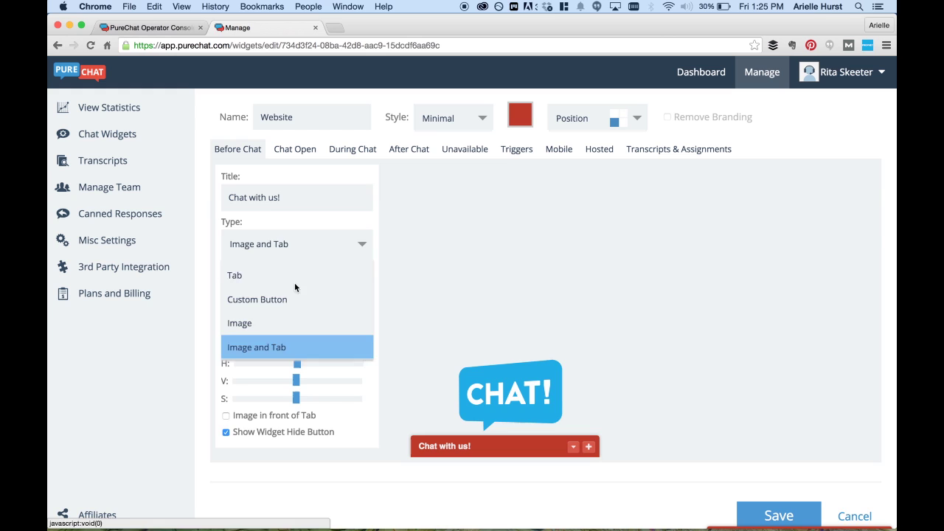
click(292, 275)
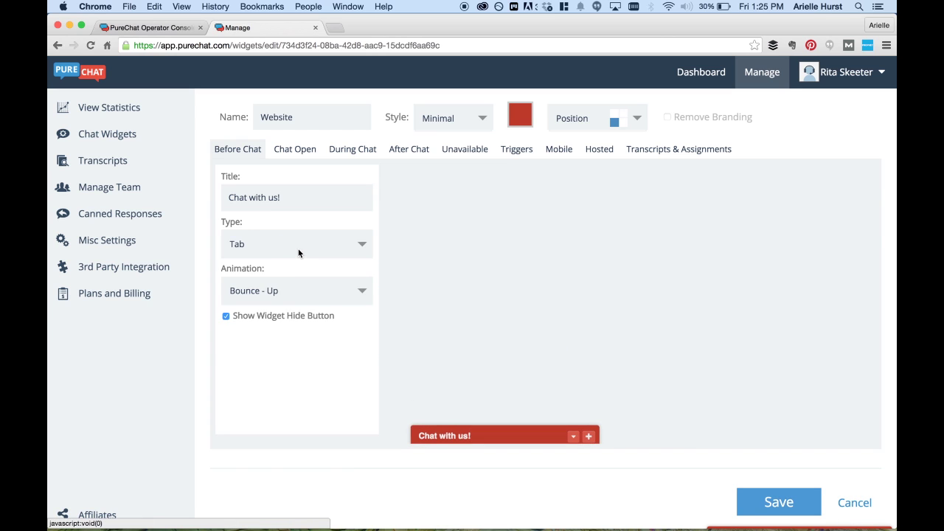
click(298, 251)
click(279, 324)
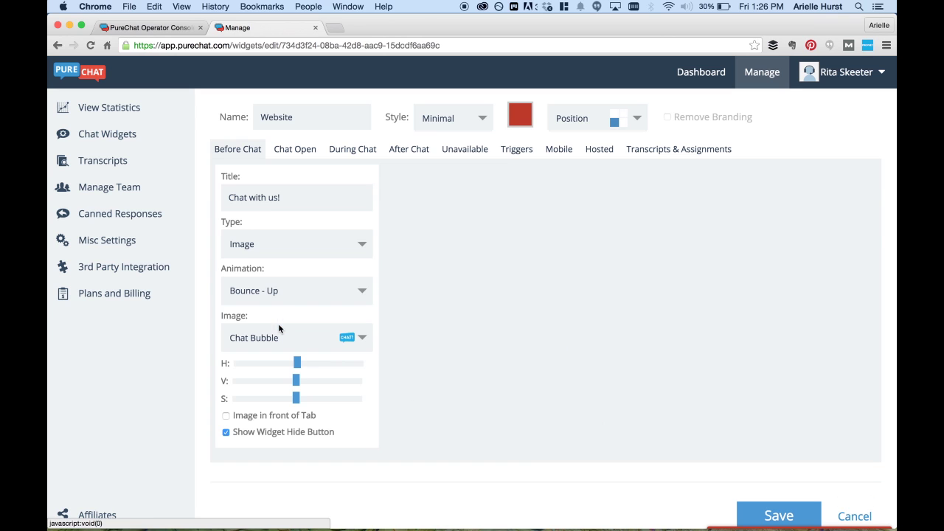
click(293, 244)
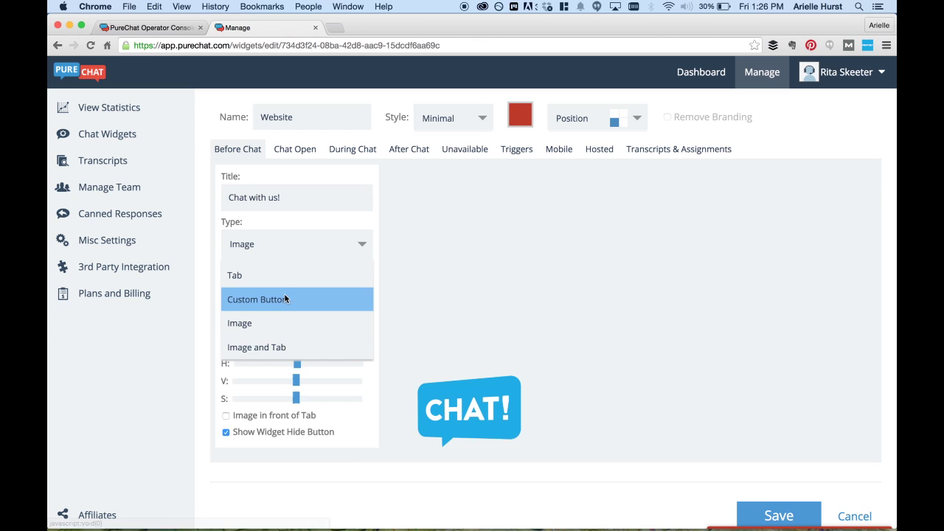
click(283, 300)
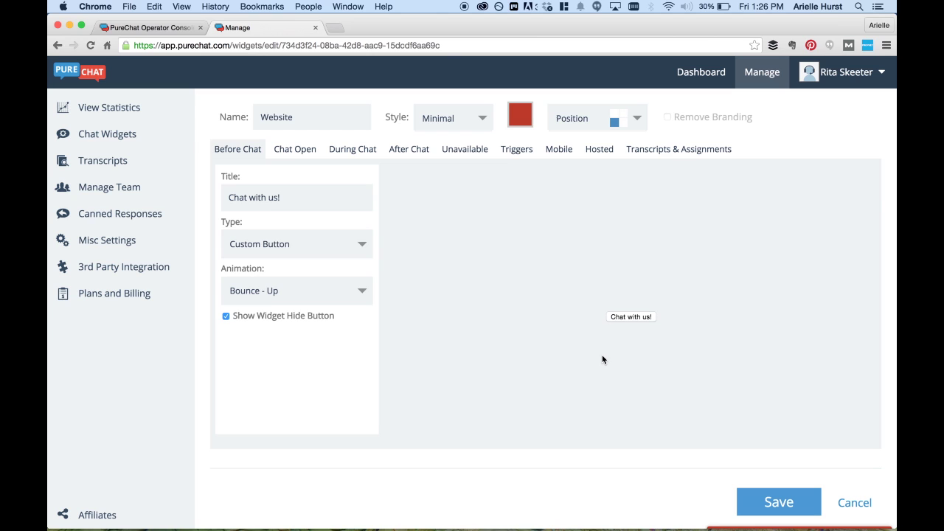
click(323, 249)
click(282, 343)
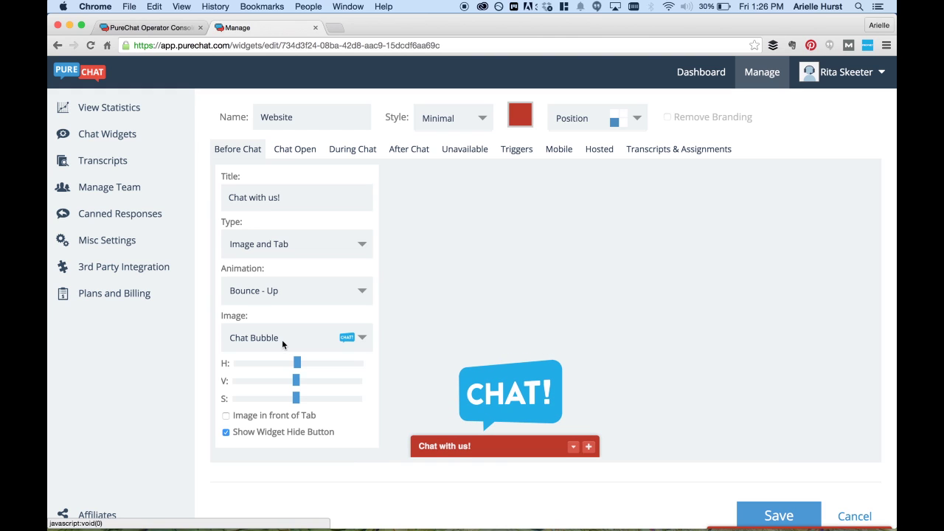
click(303, 291)
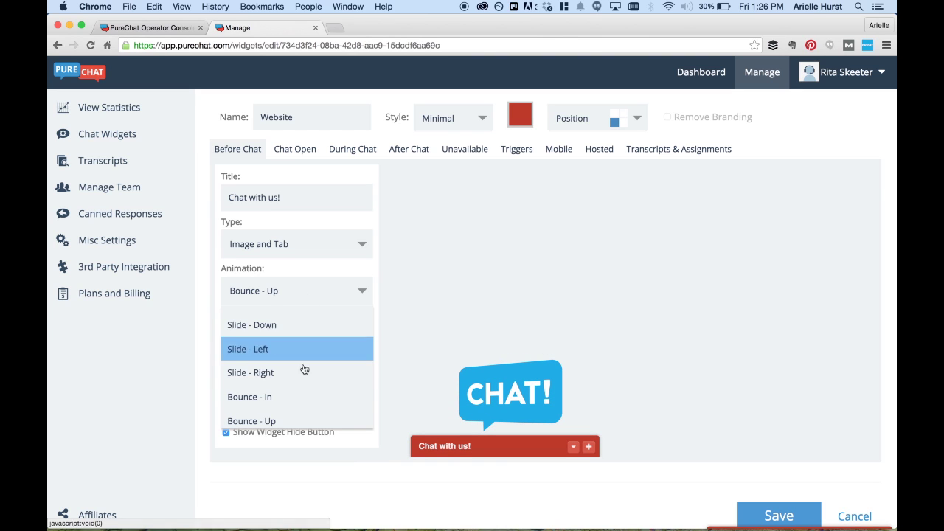
click(199, 353)
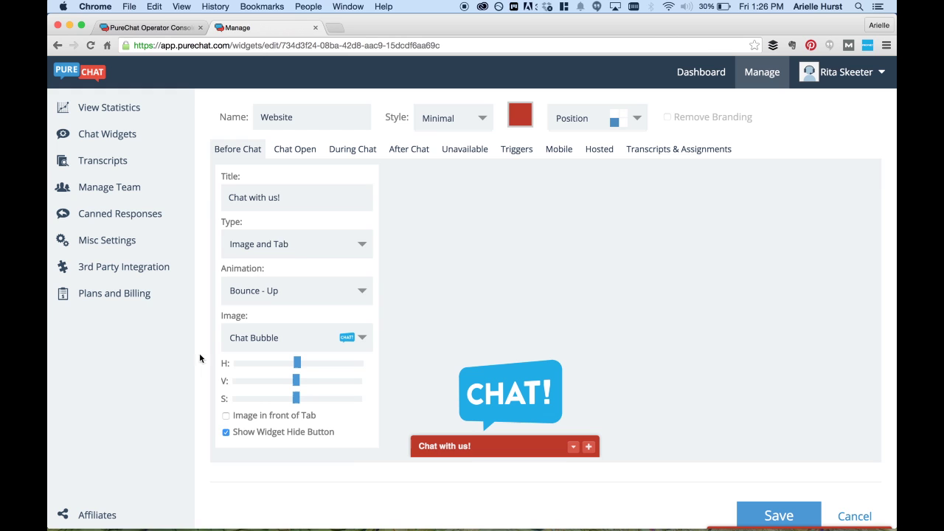
Switch the widget image to Custom and upload orbit-bubbles.png from the Webinar folder
click(261, 339)
scroll(276, 376, down, 2)
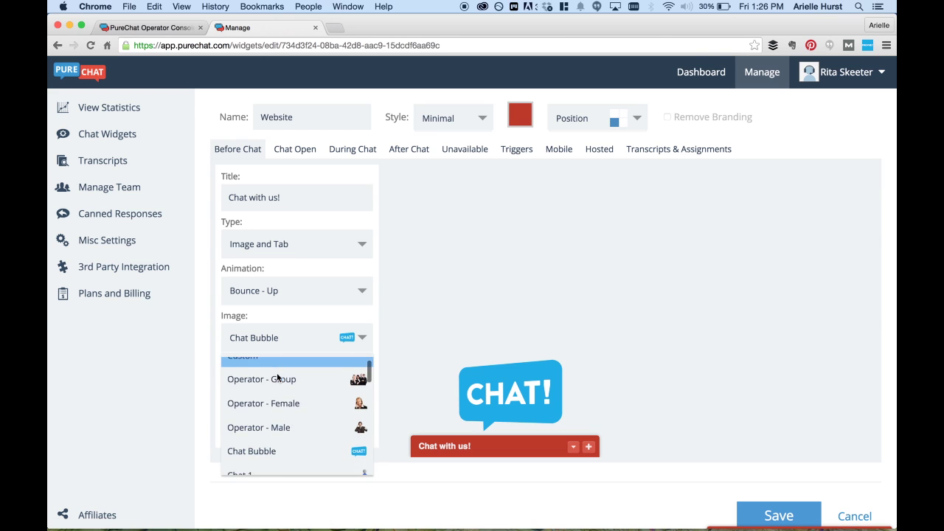
scroll(284, 397, up, 3)
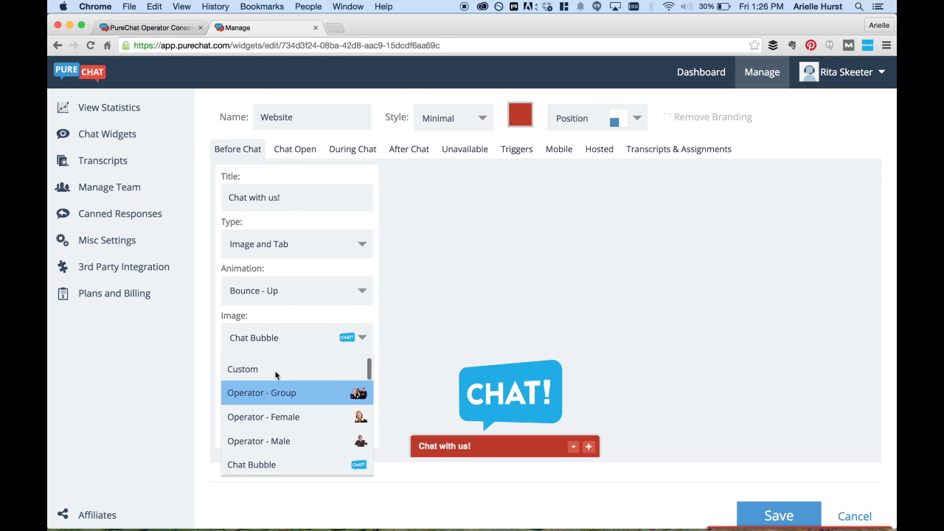
click(270, 366)
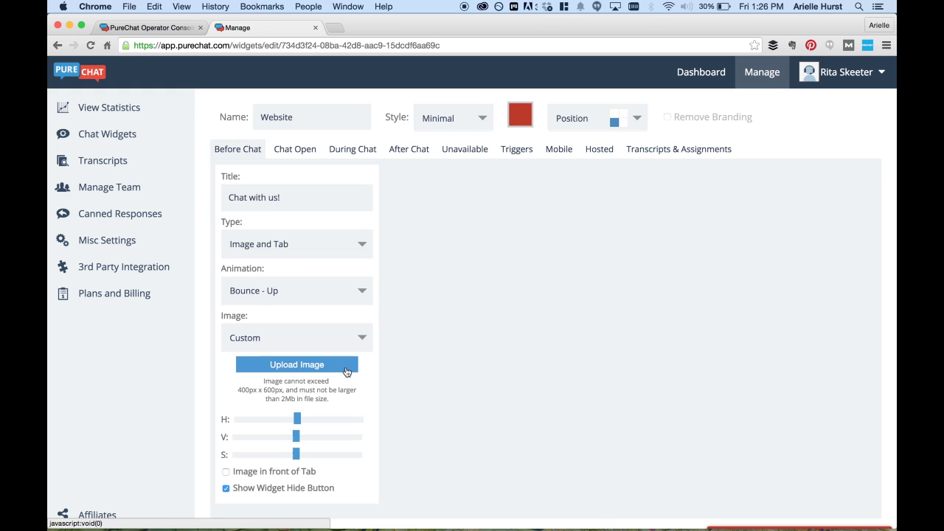
click(330, 366)
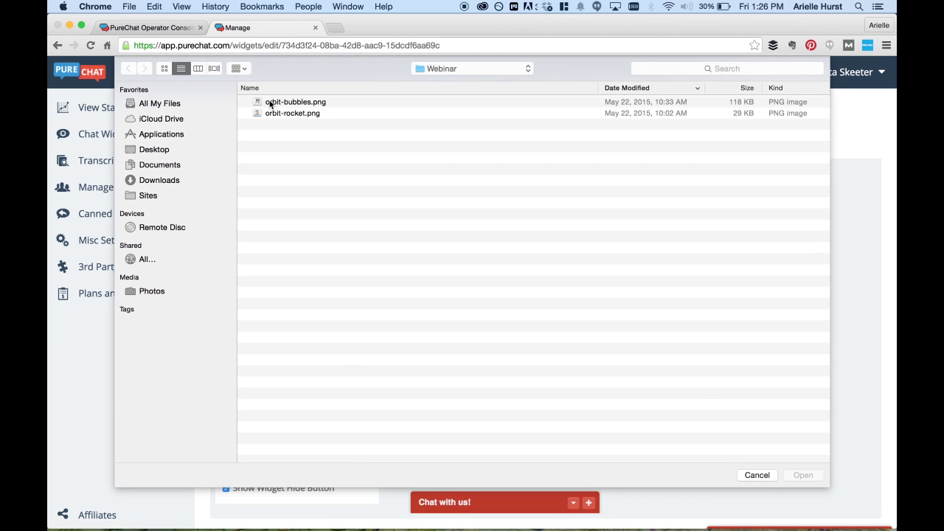
click(474, 105)
click(800, 476)
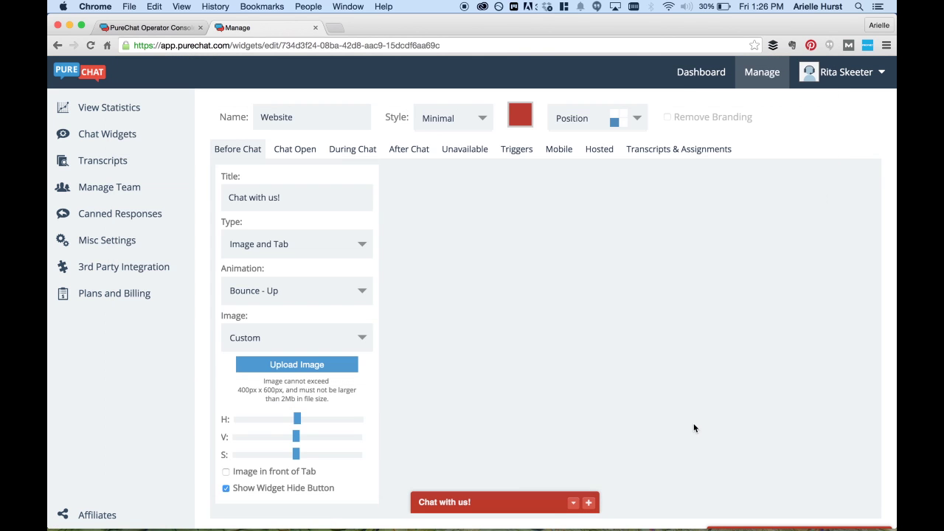
Lower the custom widget image slightly toward the chat tab and enable Image in front of Tab
scroll(569, 377, down, 2)
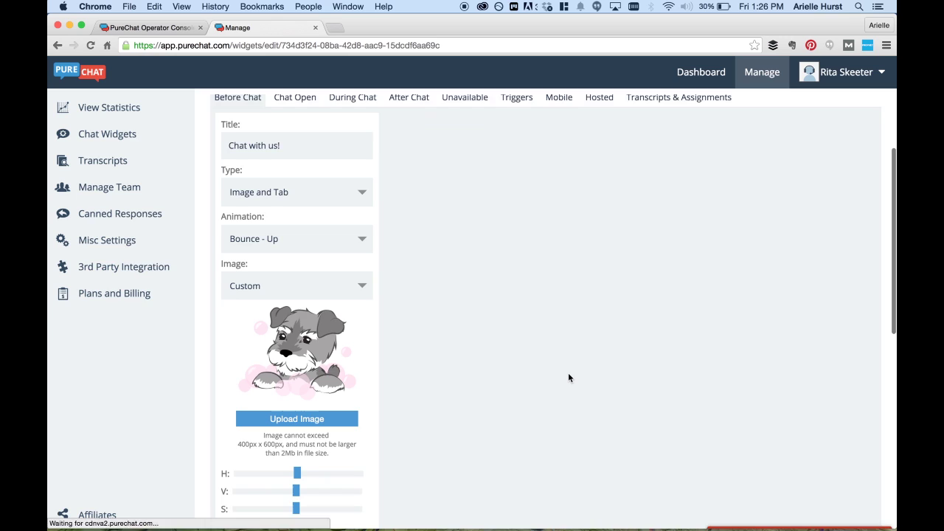
scroll(568, 377, down, 3)
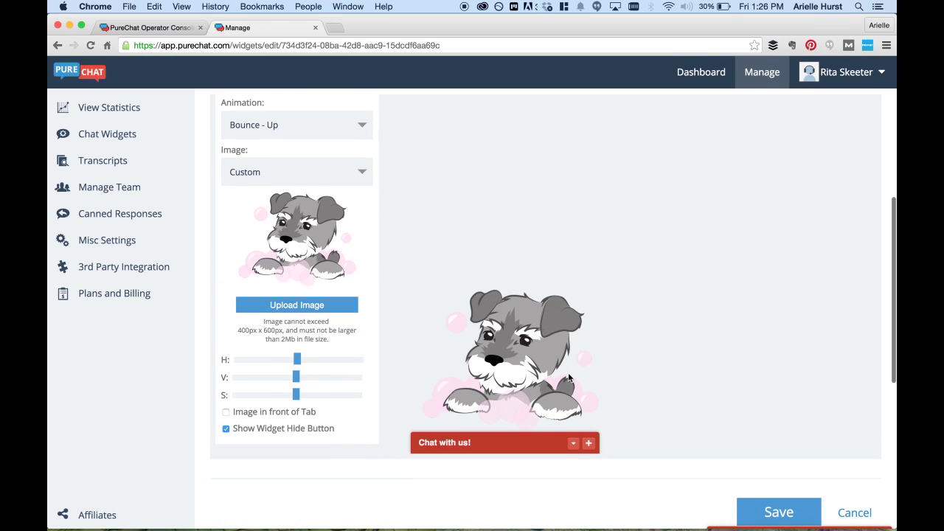
drag(299, 360, 300, 396)
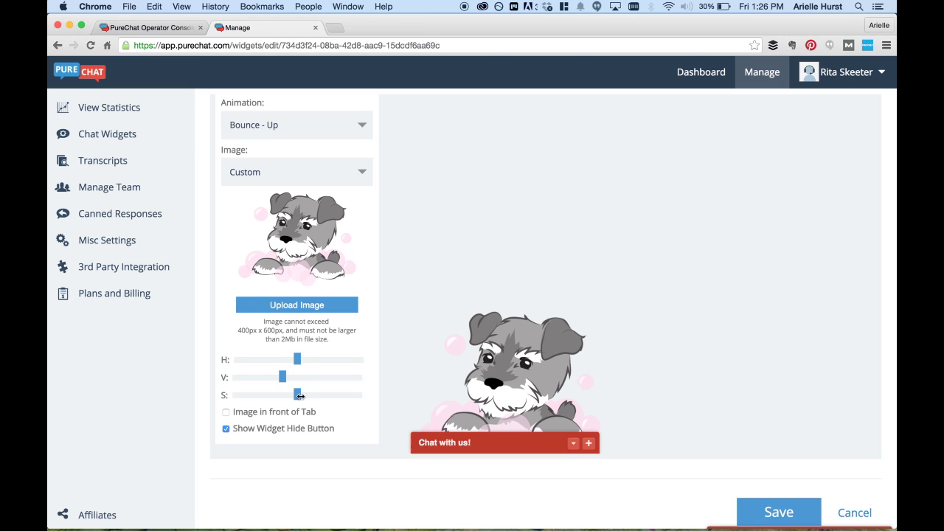
click(226, 414)
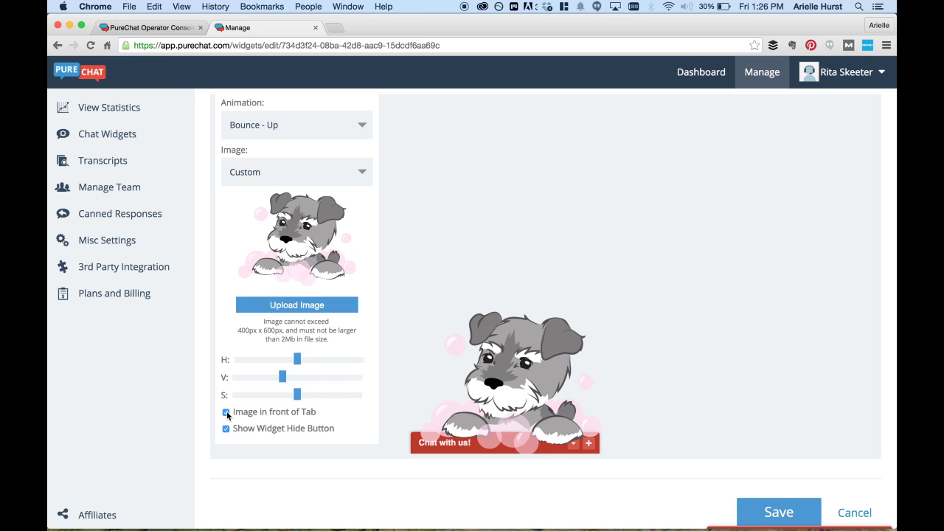
Preview Ask for Information against Start Chat Automatically in the Chat Open settings, and view the During Chat messages
scroll(226, 413, up, 6)
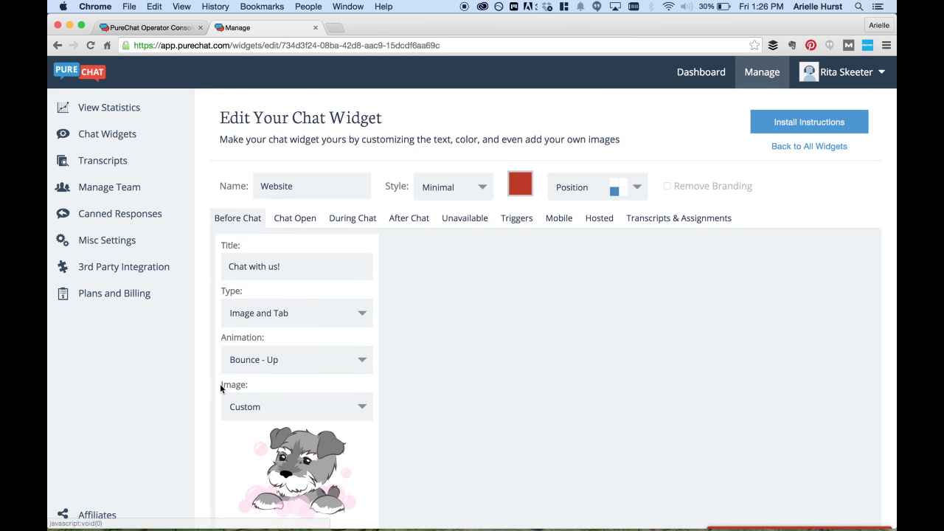
click(299, 223)
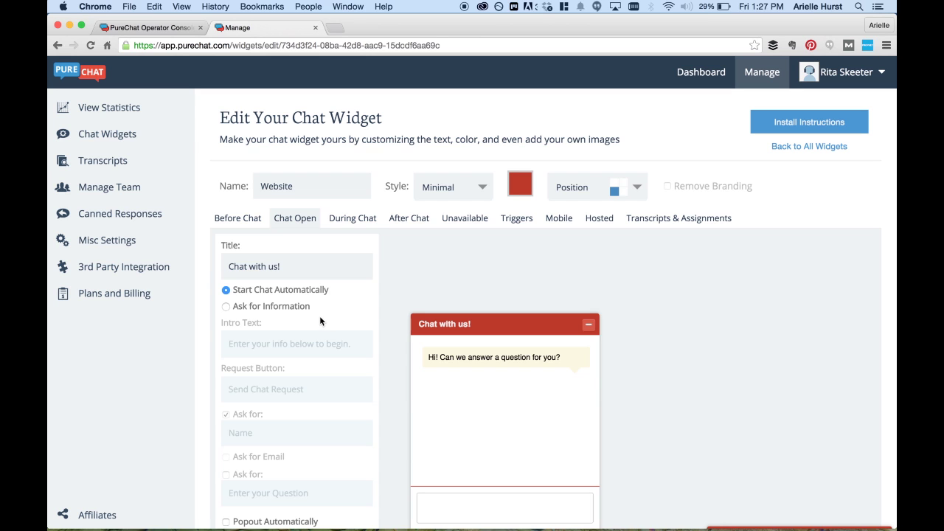
click(227, 307)
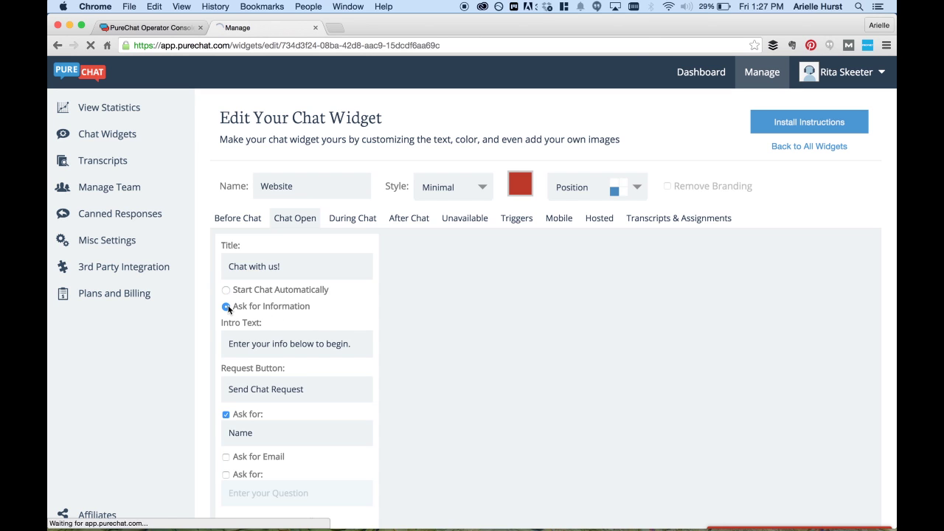
click(226, 287)
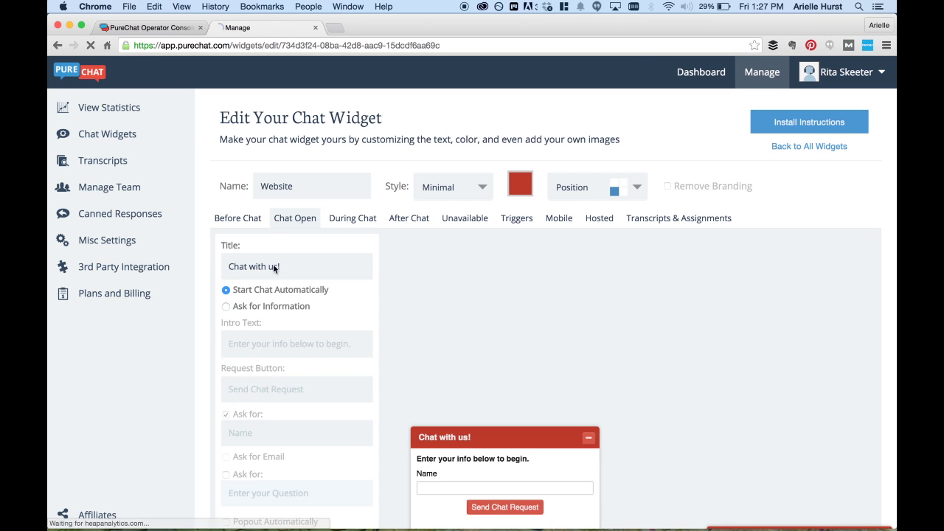
click(353, 219)
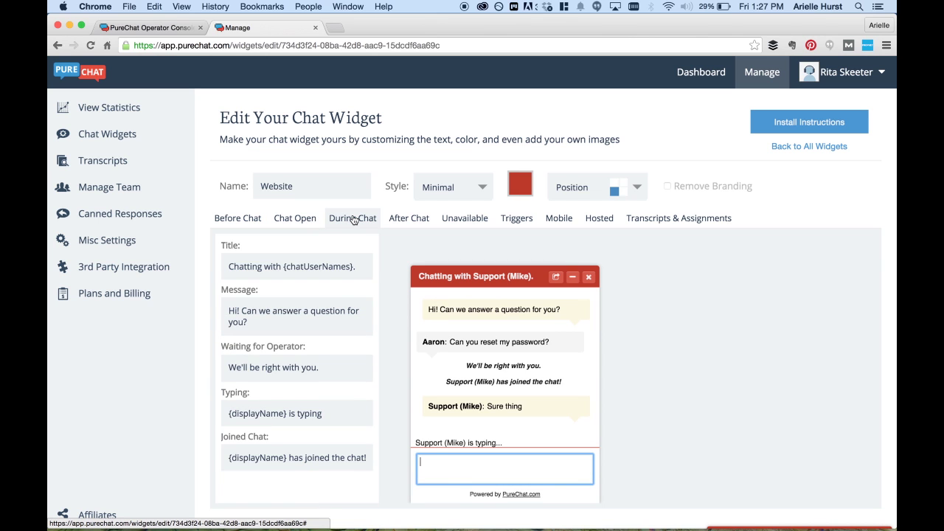
In the After Chat settings, enable the custom link button and set its text to "Make an appointment!"
click(418, 221)
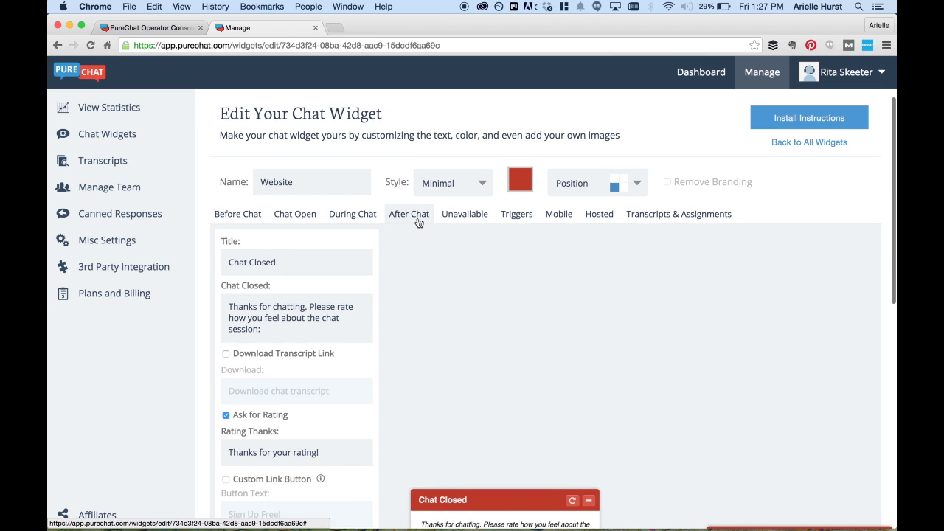
scroll(419, 223, down, 5)
scroll(443, 236, up, 2)
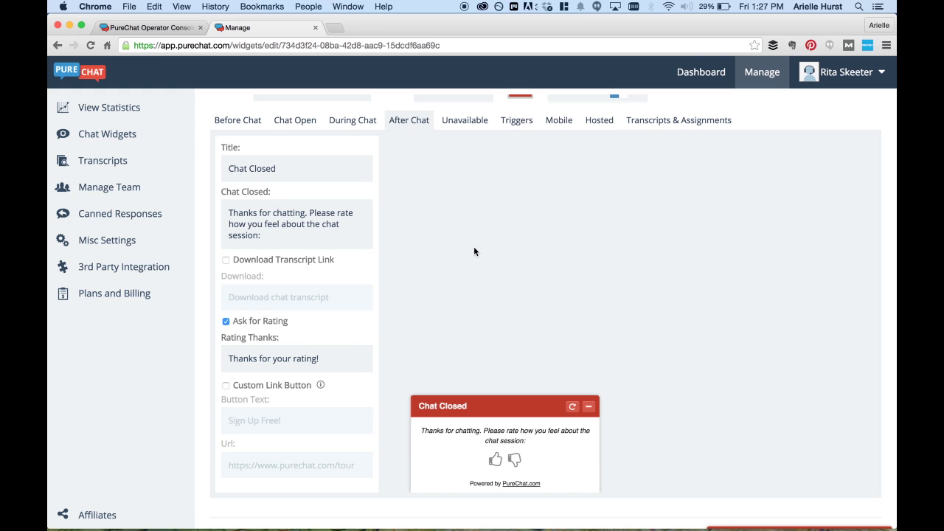
click(226, 385)
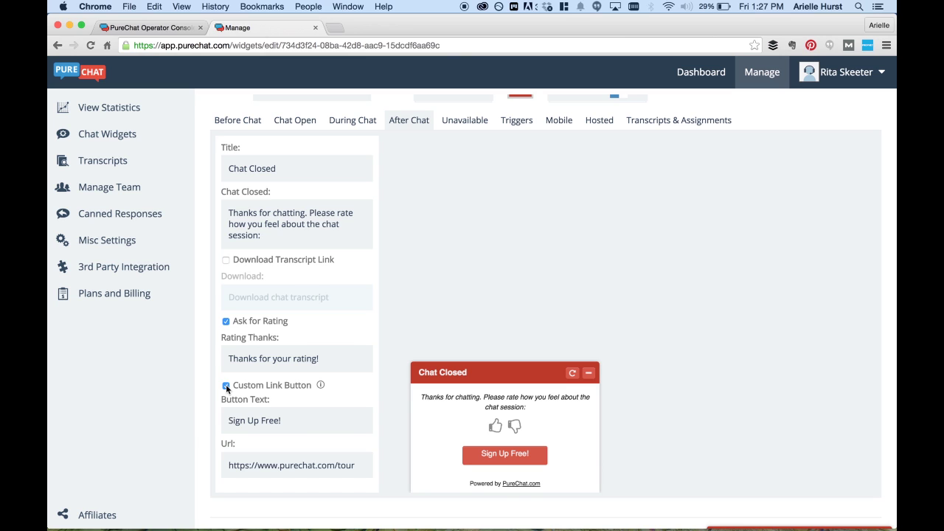
click(265, 428)
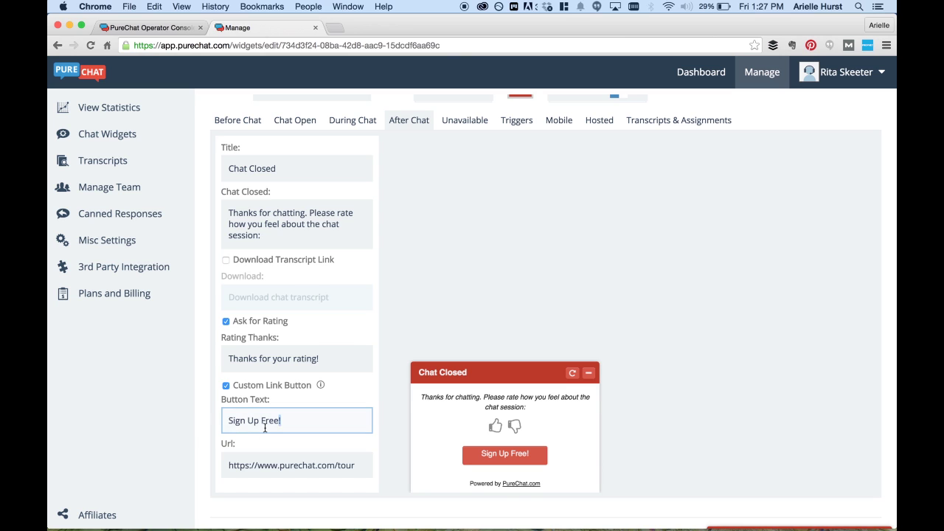
triple_click(265, 428)
text(Make an appointment!)
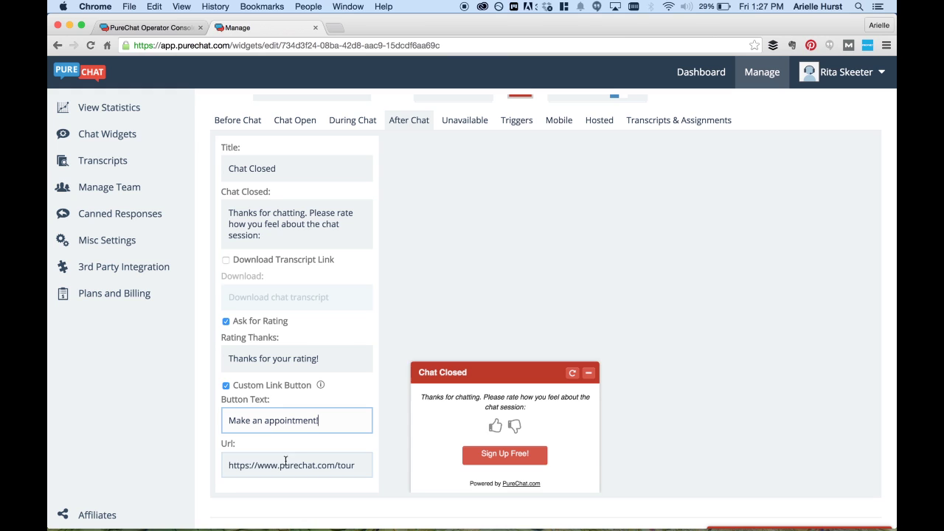
click(327, 437)
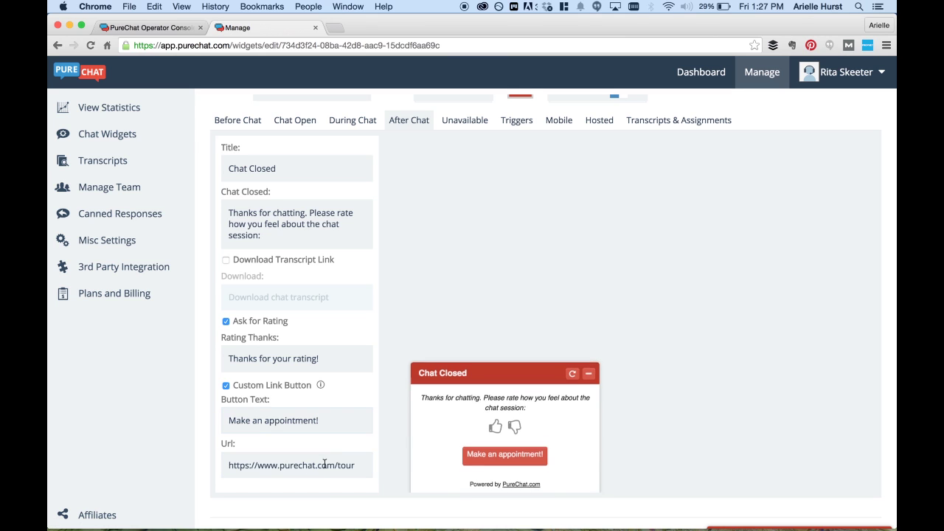
drag(308, 466, 351, 468)
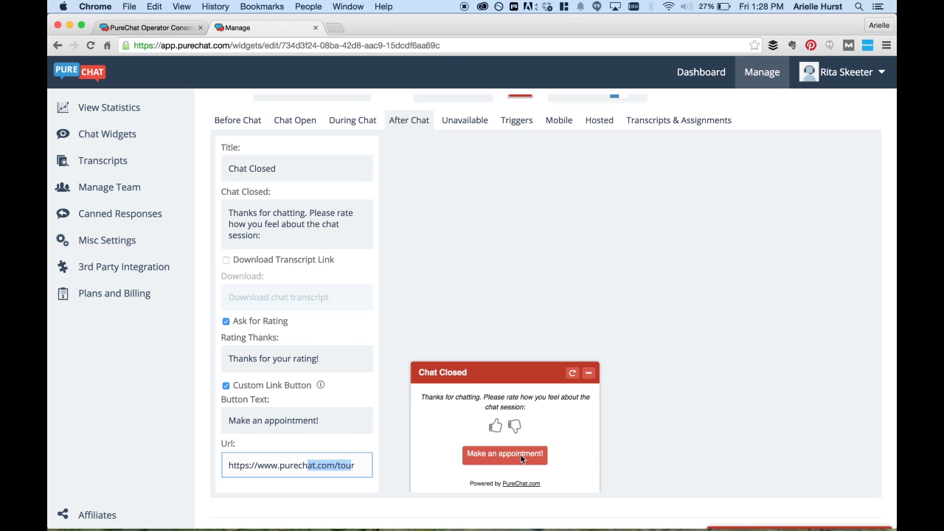
Review the Unavailable settings, including the Show Email Form action and its notification e-mail field
click(464, 123)
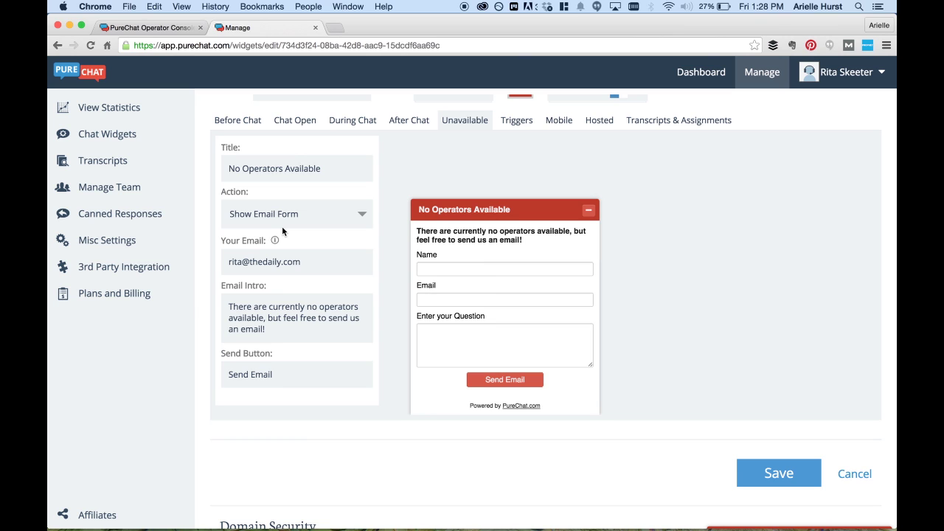
click(320, 239)
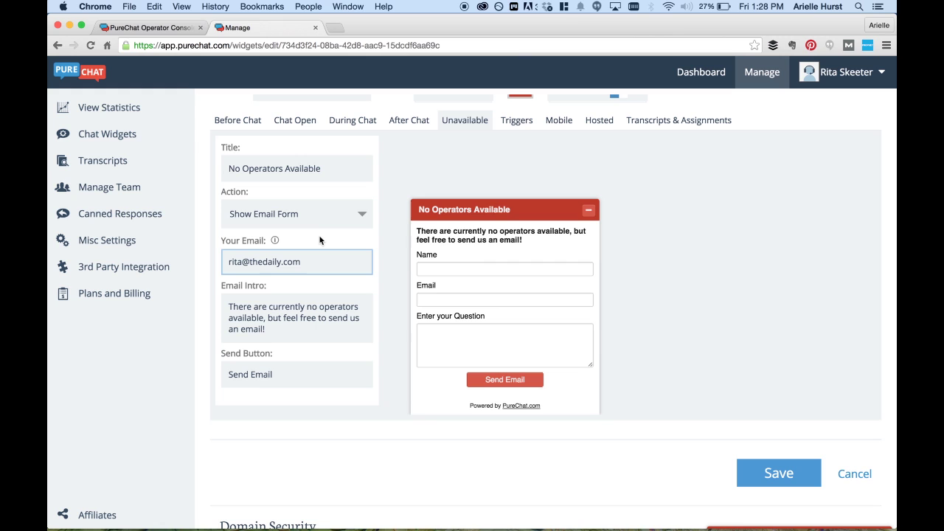
click(382, 237)
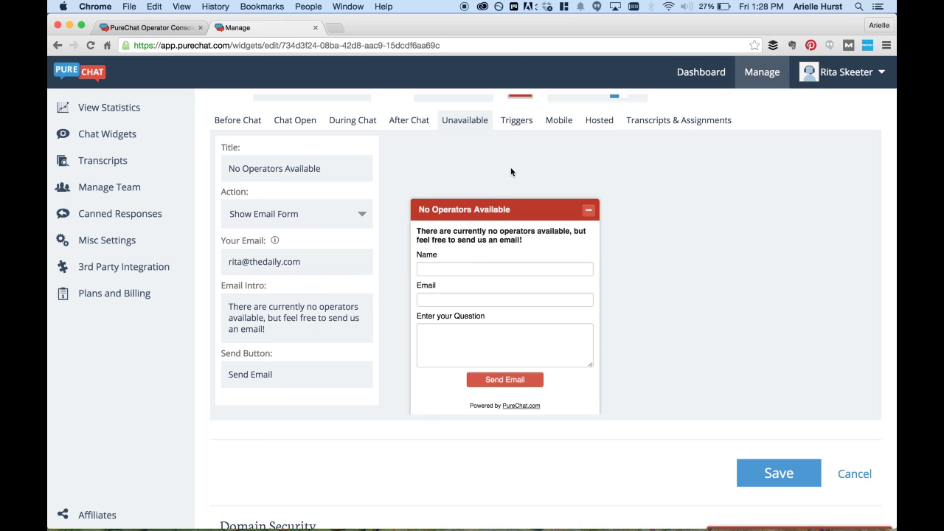
Set the time-based chat trigger to apply to visitors on any single page of the website
click(519, 122)
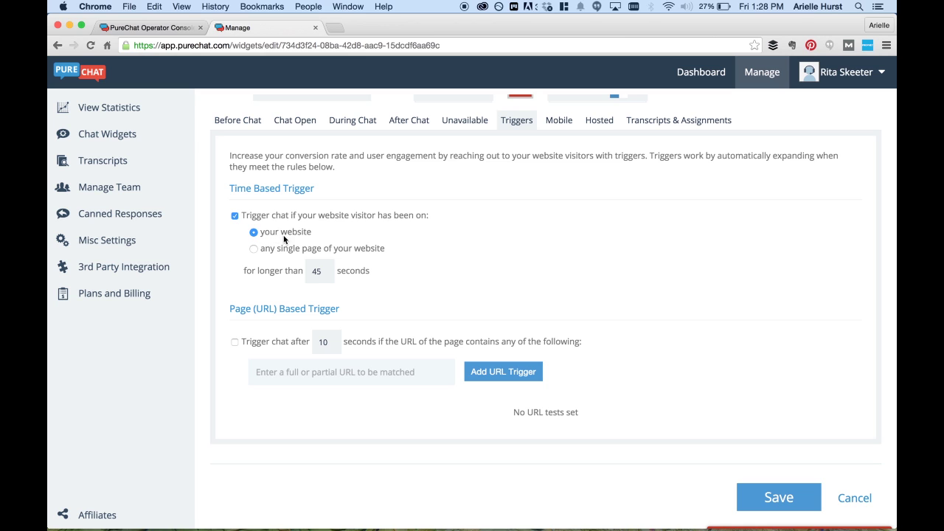
click(322, 267)
double_click(322, 269)
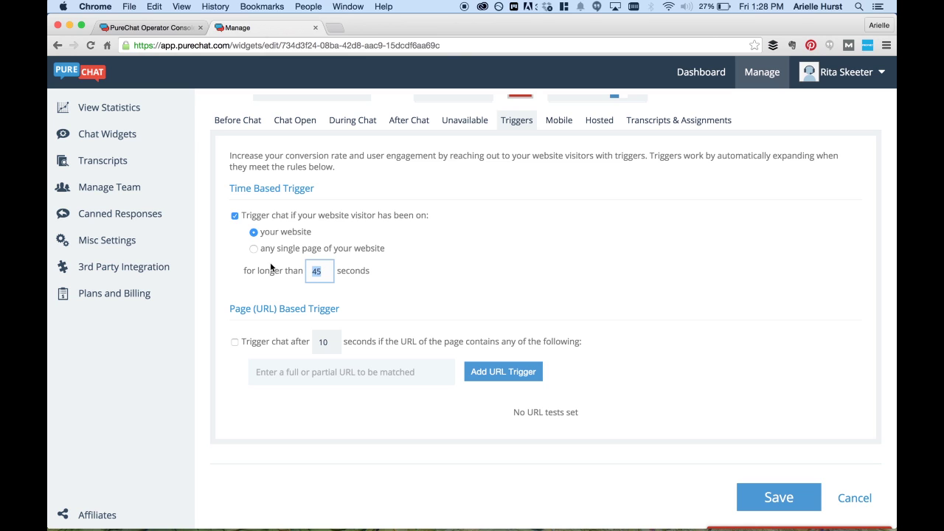
click(252, 250)
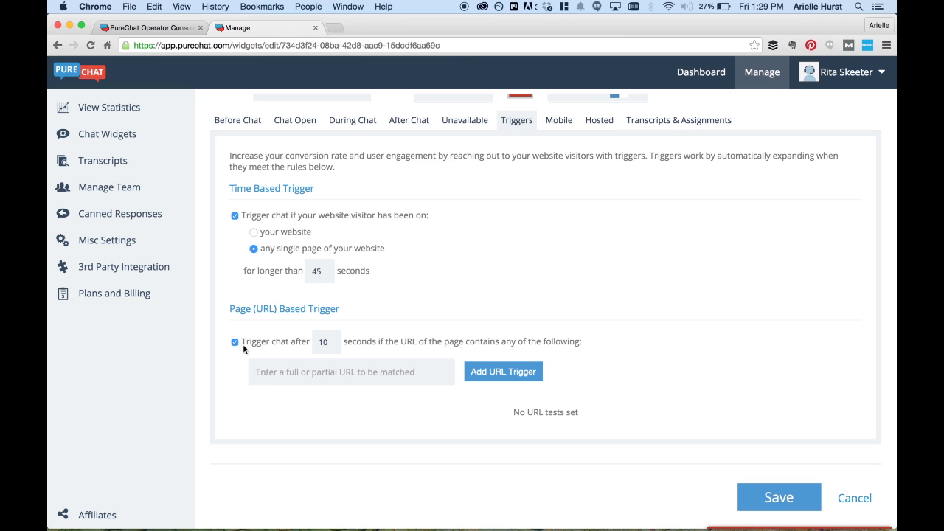
Enable the page URL-based chat trigger and add purechat.com/cart as a URL to match
click(283, 371)
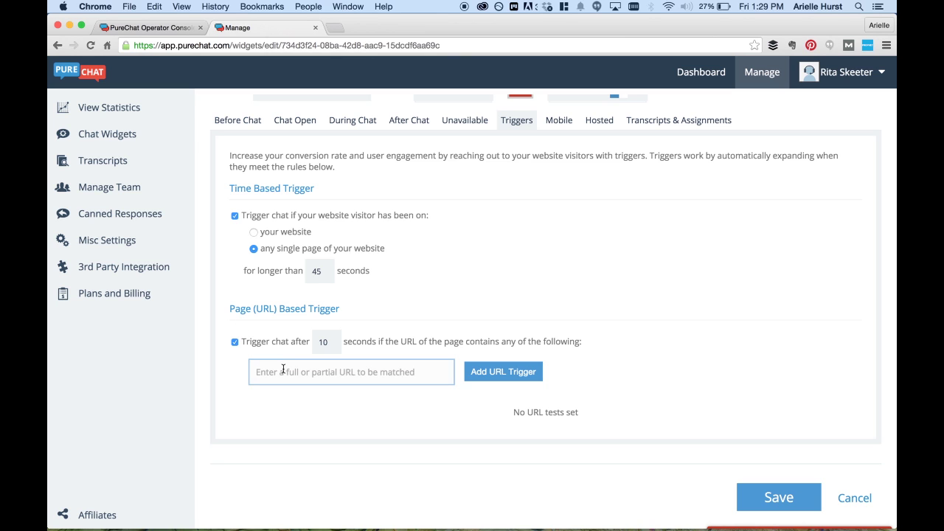
text(purechat.com)
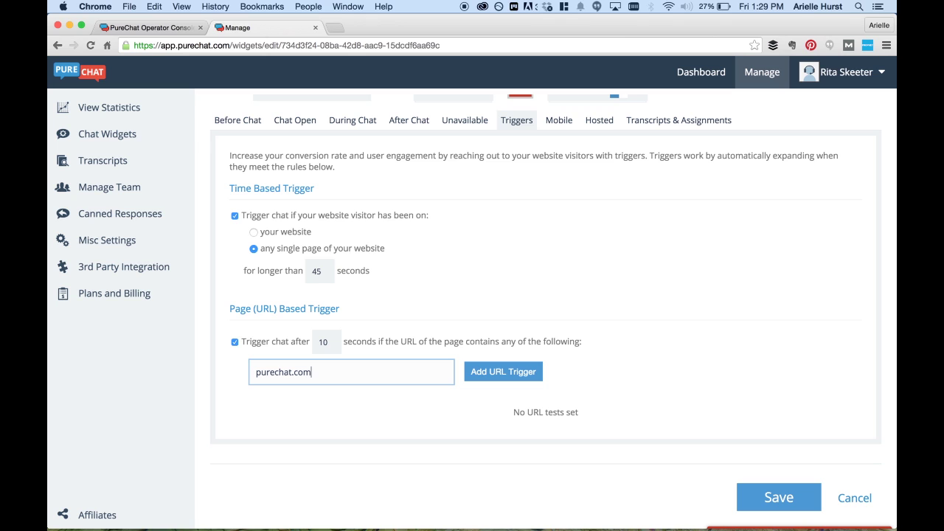
text(/)
text(chat)
key(BackSpace)
key(BackSpace)
key(BackSpace)
text(r)
key(BackSpace)
text(art)
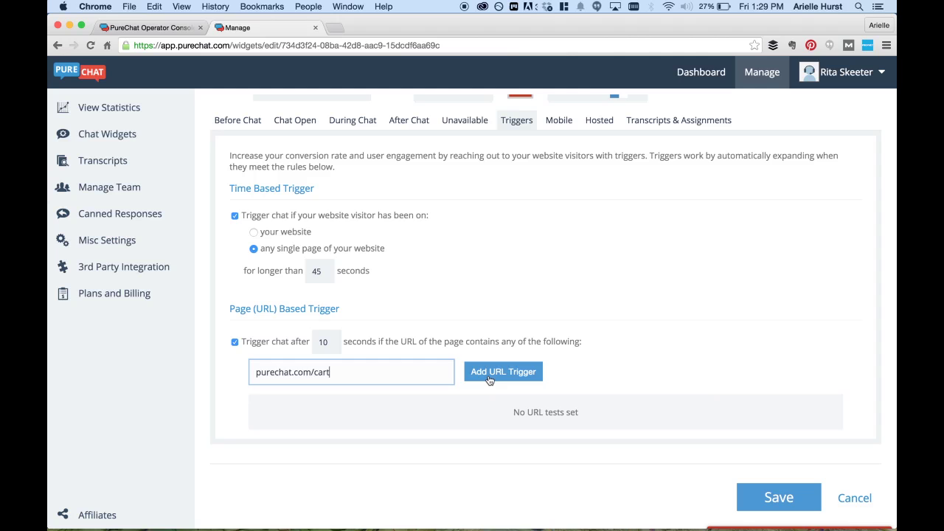
click(489, 375)
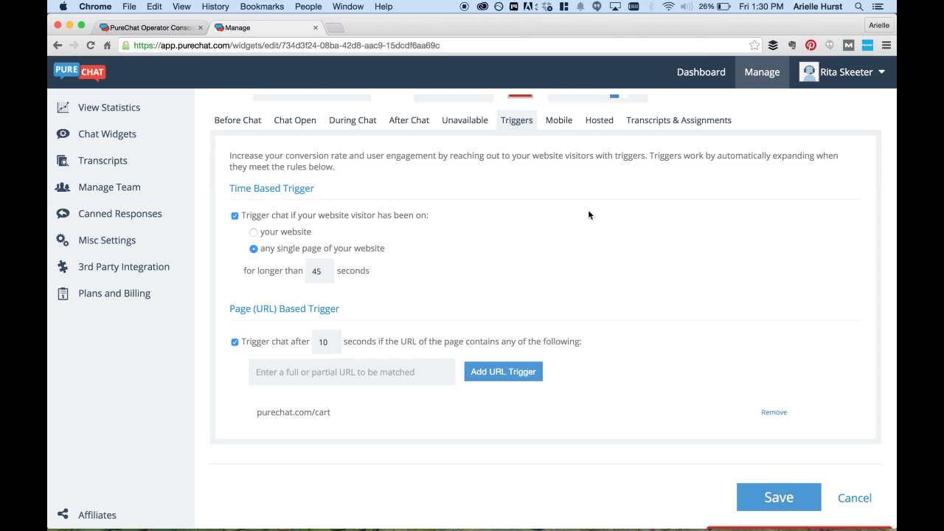
Save the customized Website chat widget
scroll(538, 211, up, 2)
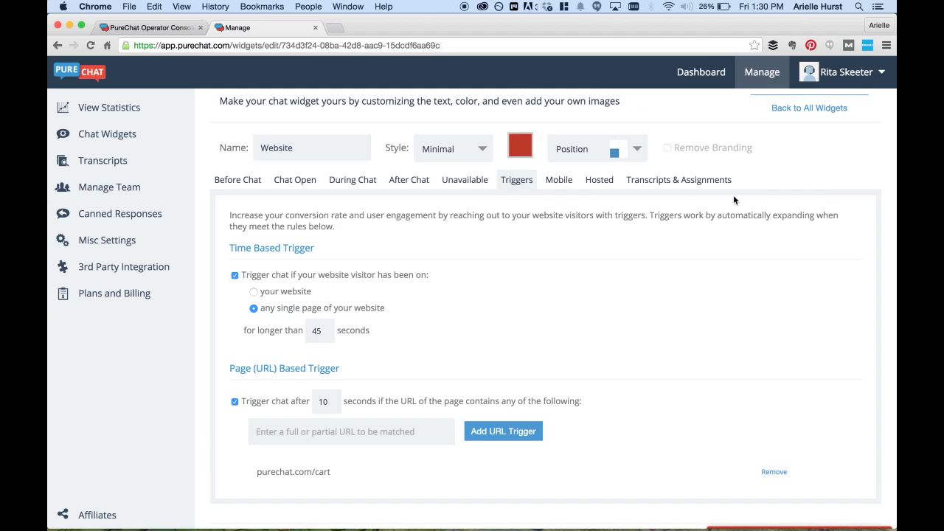
scroll(734, 200, down, 5)
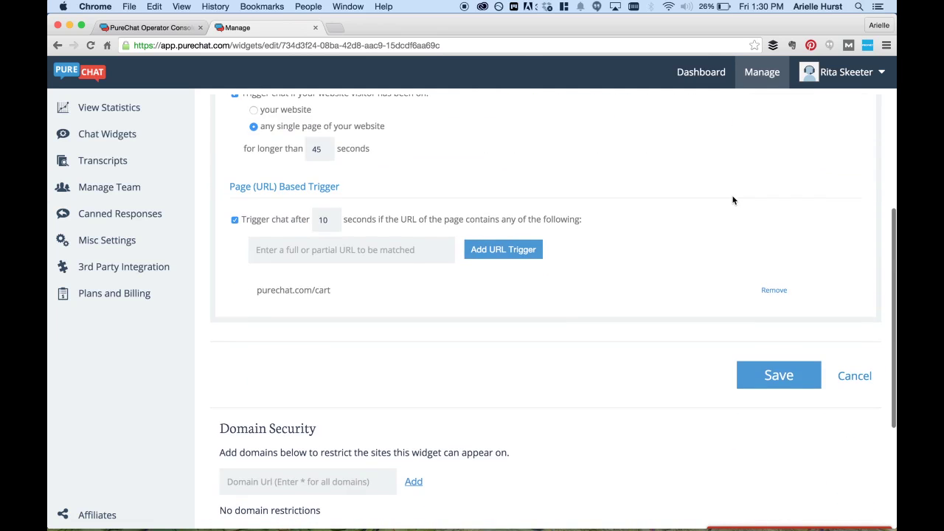
click(783, 380)
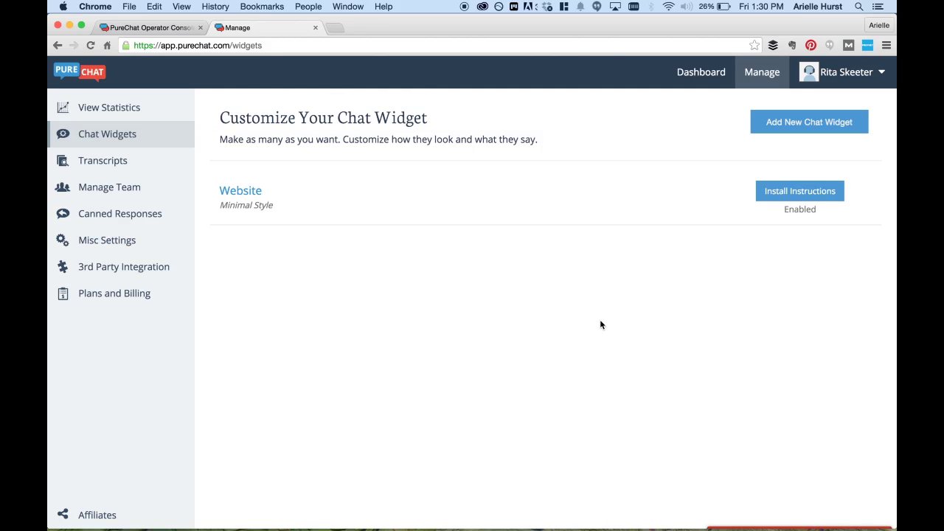
Start a new canned response titled "Appointment" and make it usable by Everyone
click(146, 224)
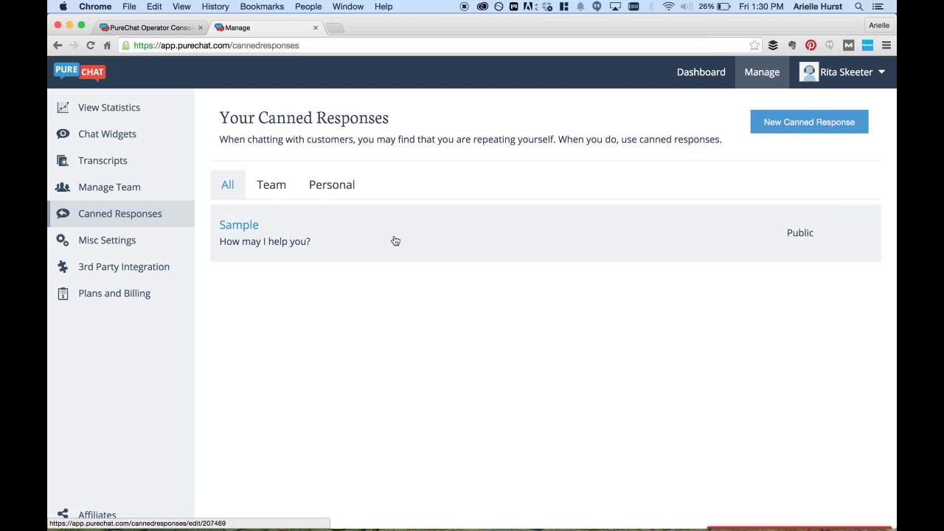
click(762, 127)
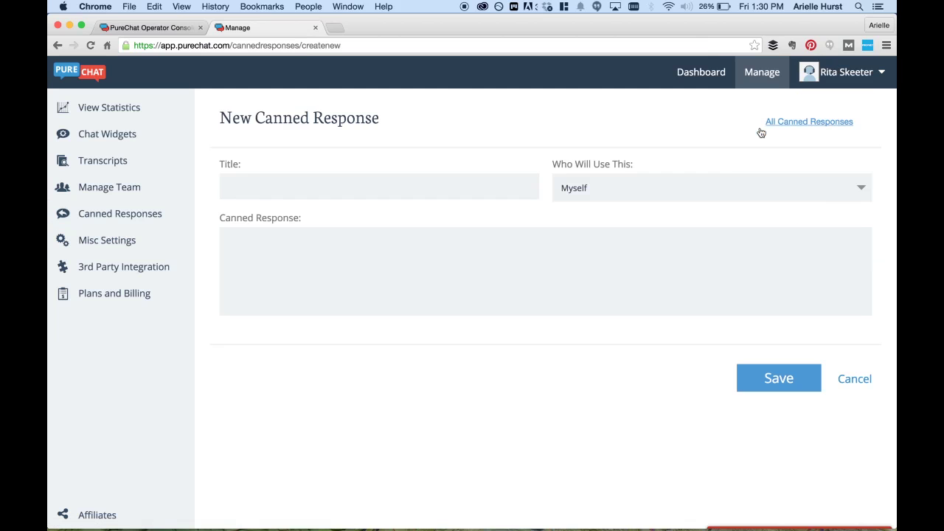
click(364, 192)
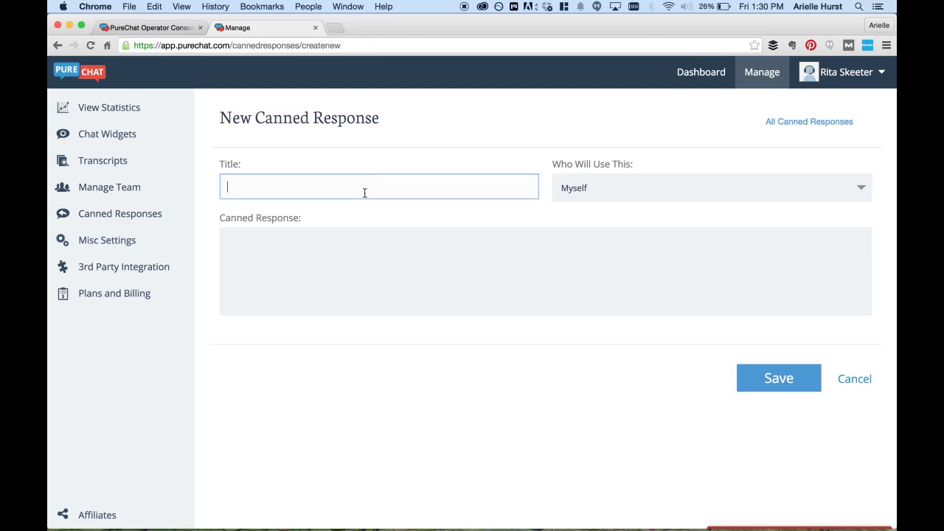
text(Appointment)
click(660, 194)
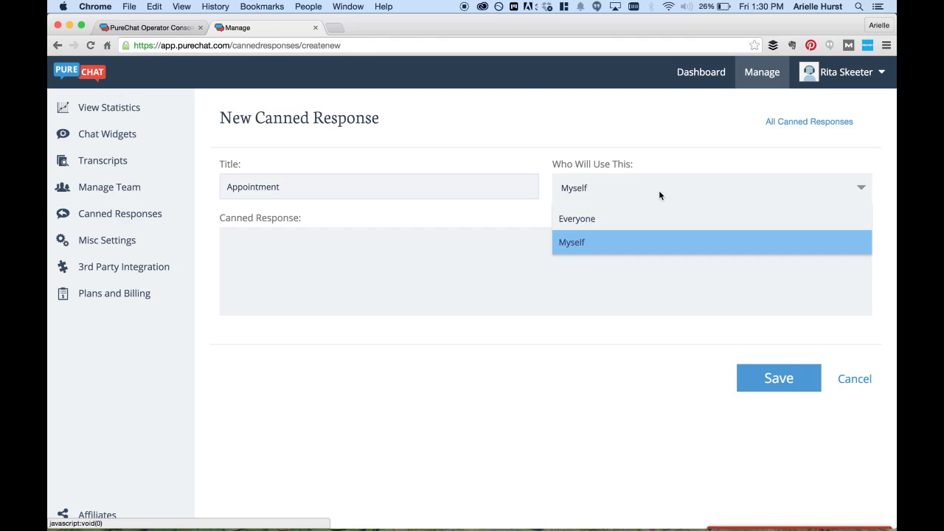
click(631, 225)
Enter "You can make an appointment at purechat.com/appointment!" as the Appointment canned response text and save it
click(401, 257)
text(You can a)
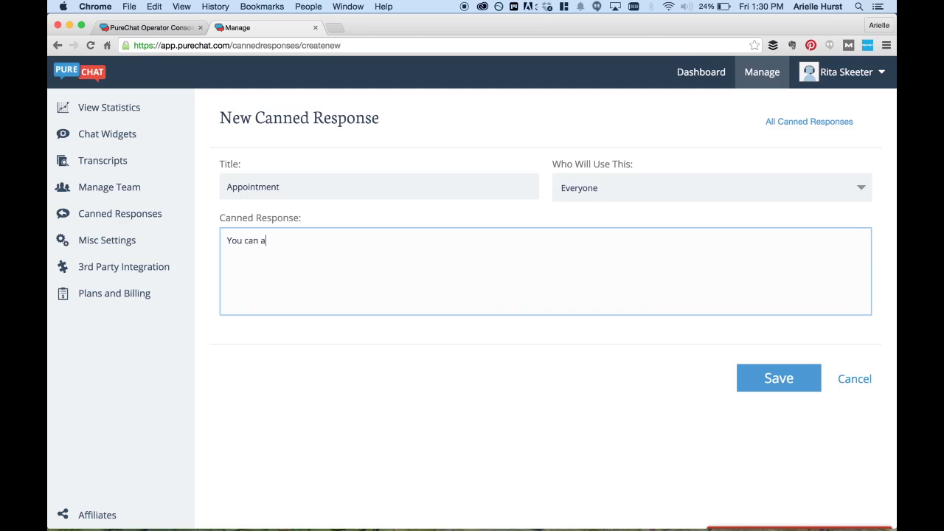
key(BackSpace)
text(make an appointment at purechat.)
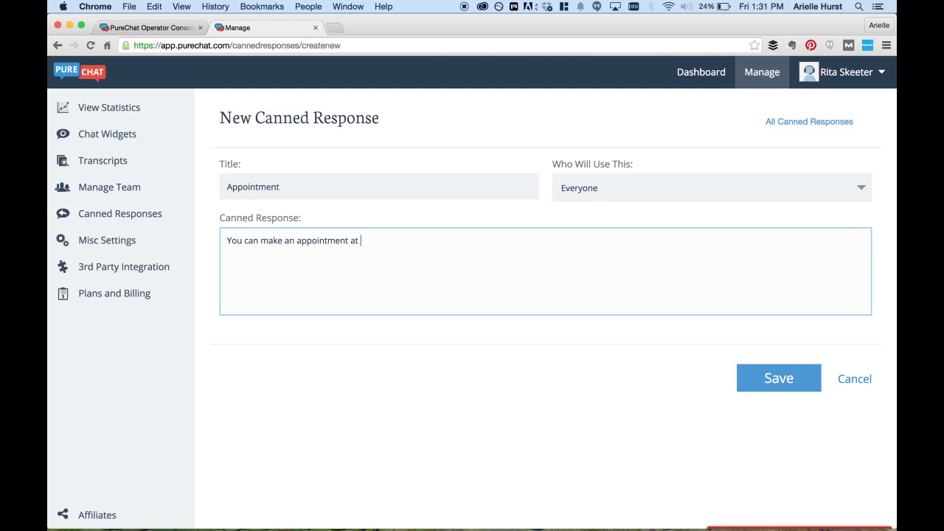
text(com/appointment!)
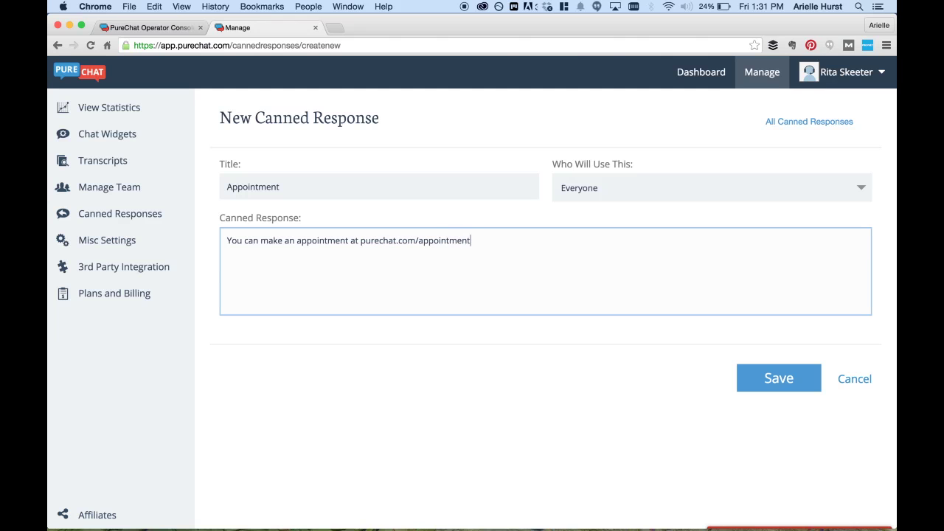
click(784, 395)
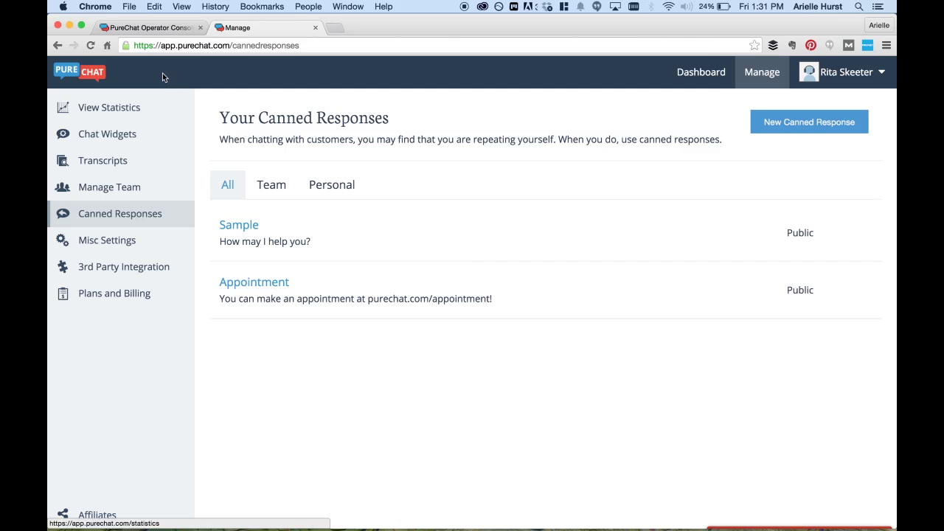
Return to the operator dashboard and review the user details and the sound and desktop notification settings in the account profile
click(171, 28)
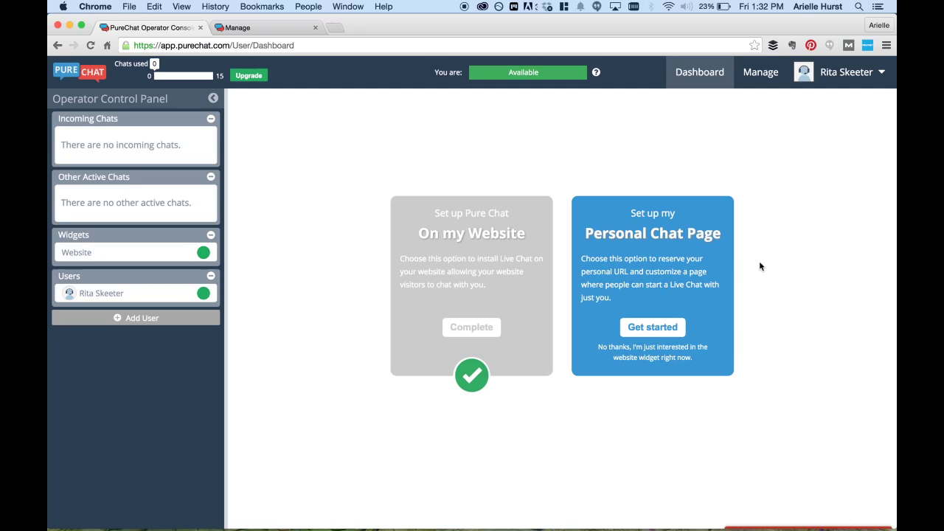
click(882, 72)
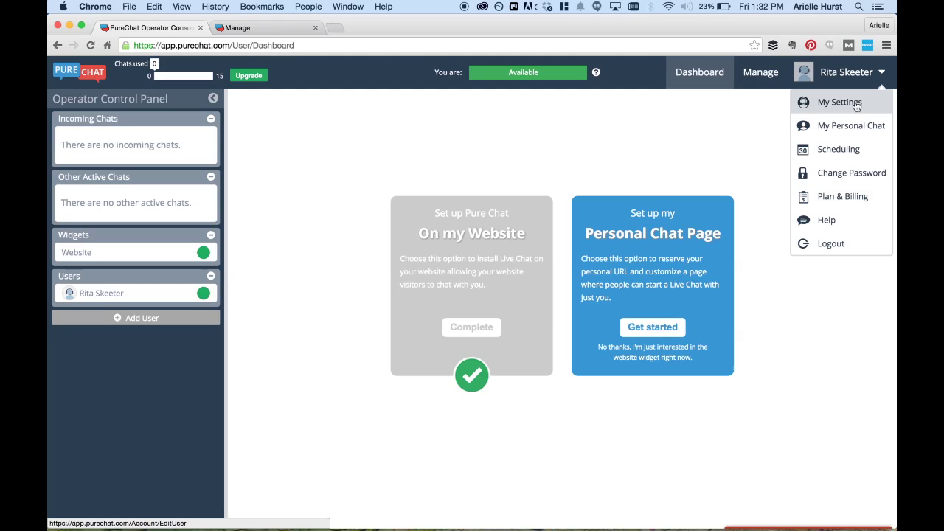
click(856, 105)
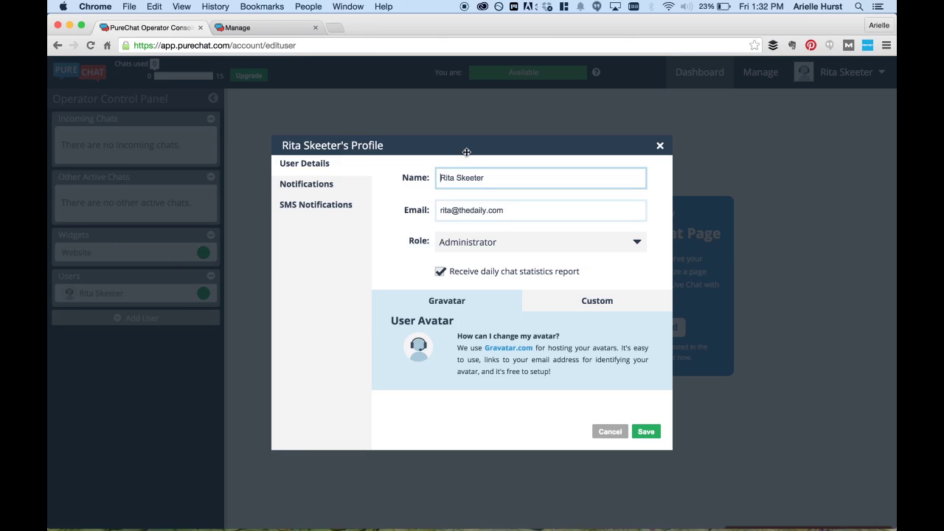
click(315, 190)
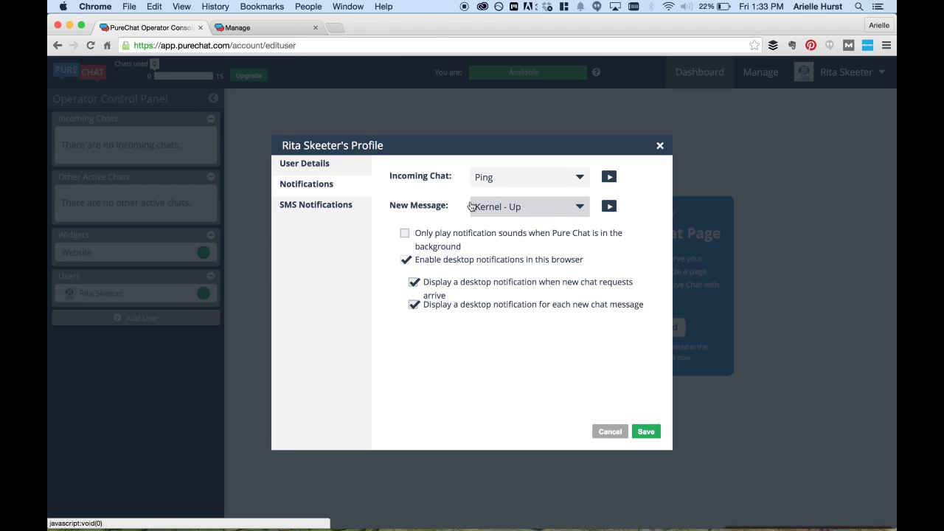
Enter the phone number for SMS notifications, turn on not sending texts when unavailable, and save the profile
click(320, 207)
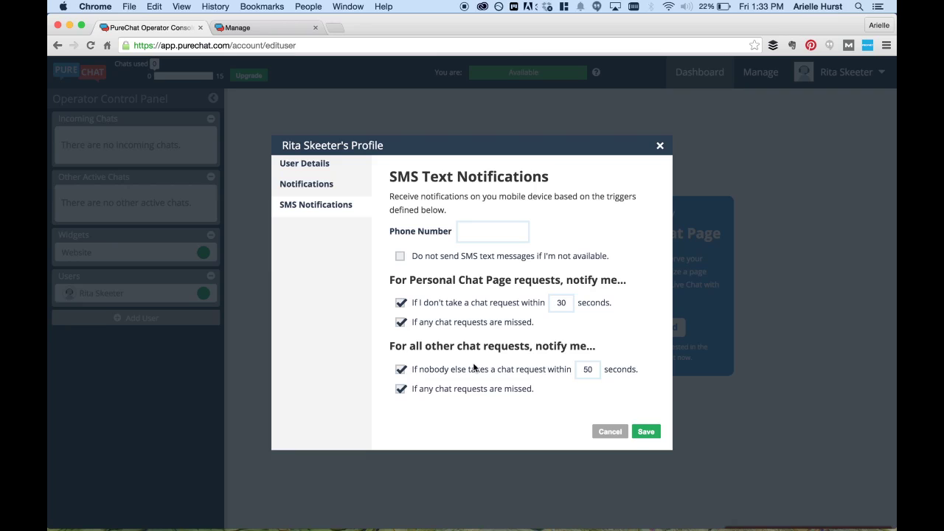
click(469, 230)
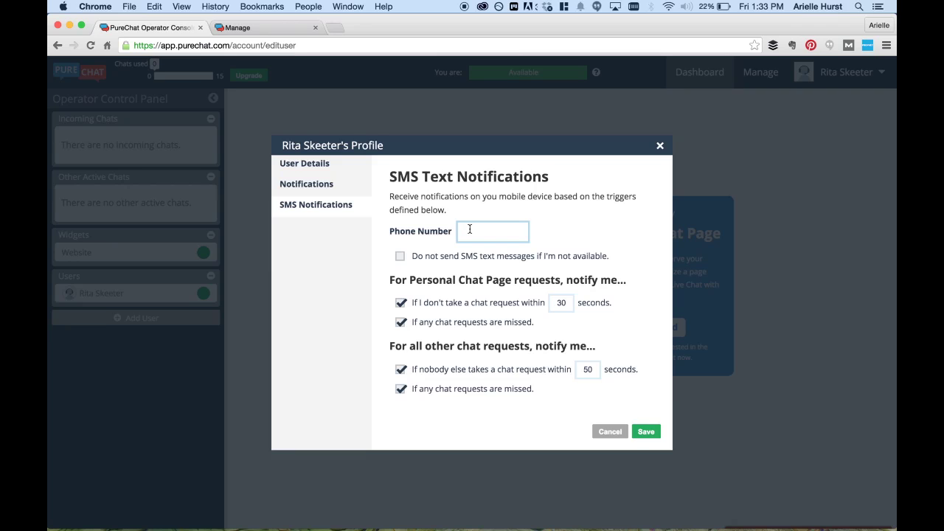
text(555-773-4586)
click(582, 256)
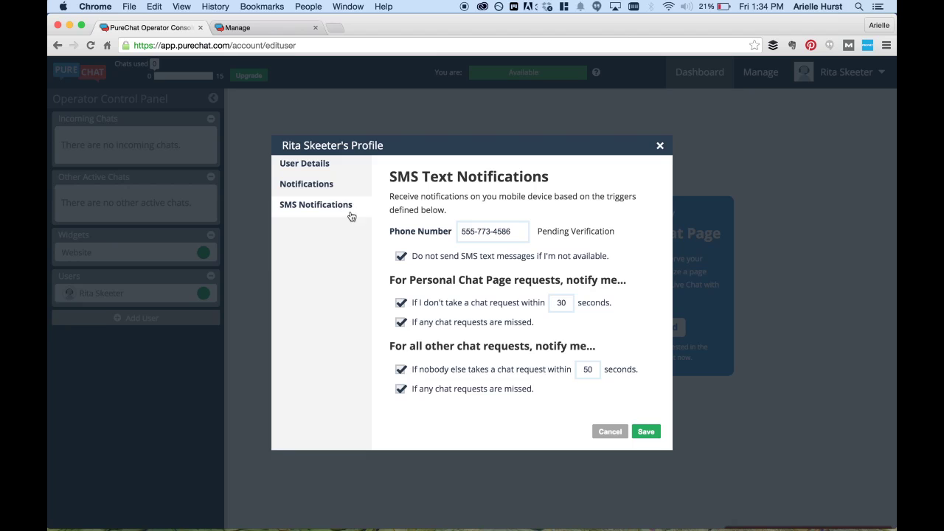
click(647, 435)
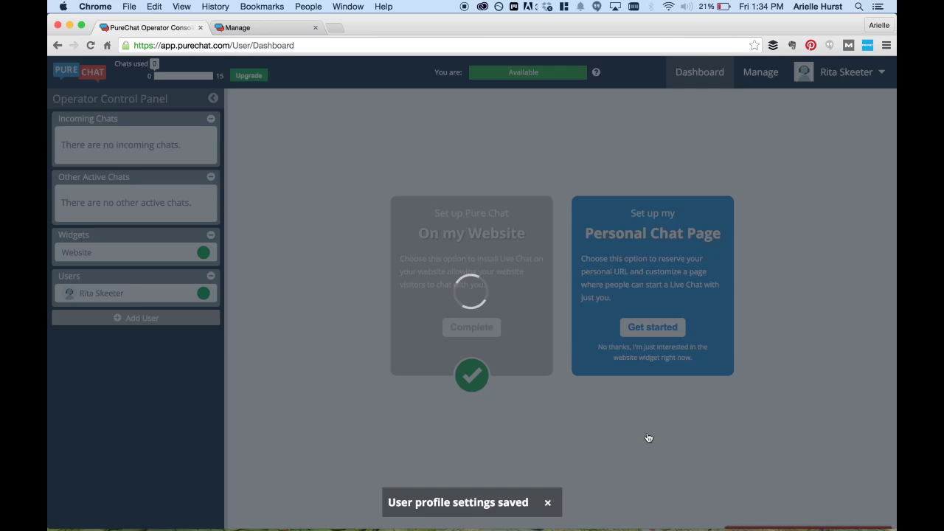
Open the account's availability schedule and enable scheduling for All Widgets
click(847, 72)
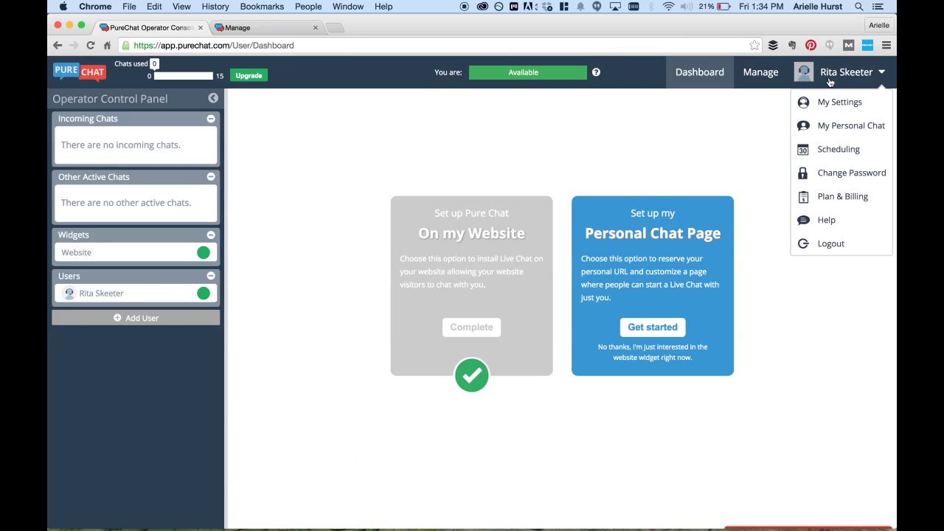
click(836, 151)
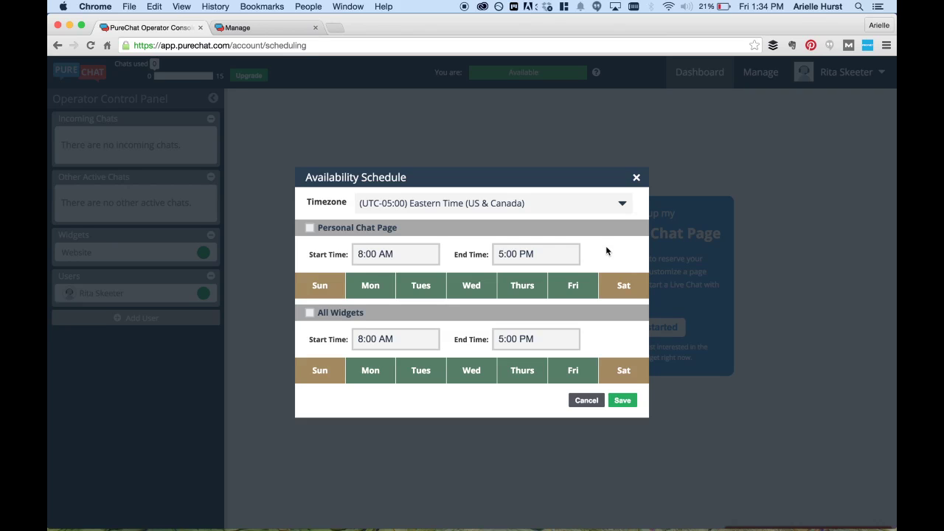
click(310, 313)
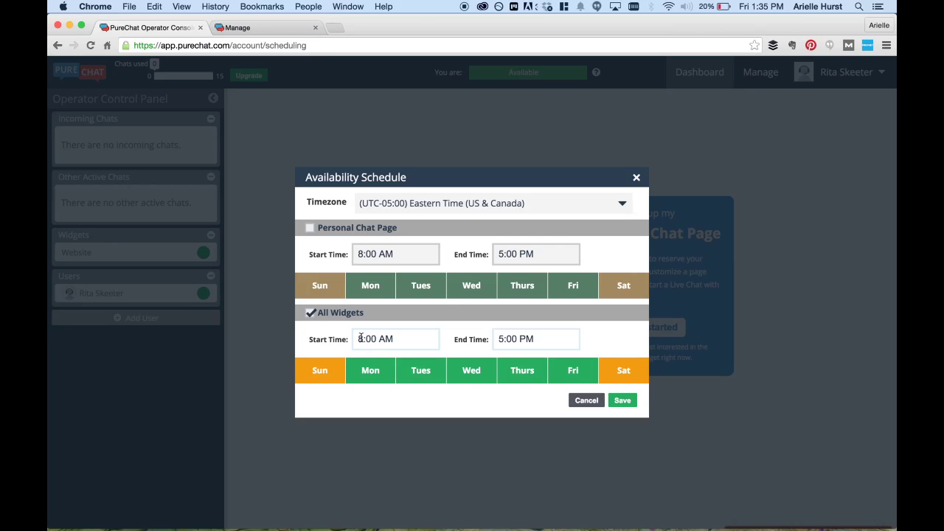
Try including Sunday and Saturday in the All Widgets schedule, and switch both days back off
click(321, 374)
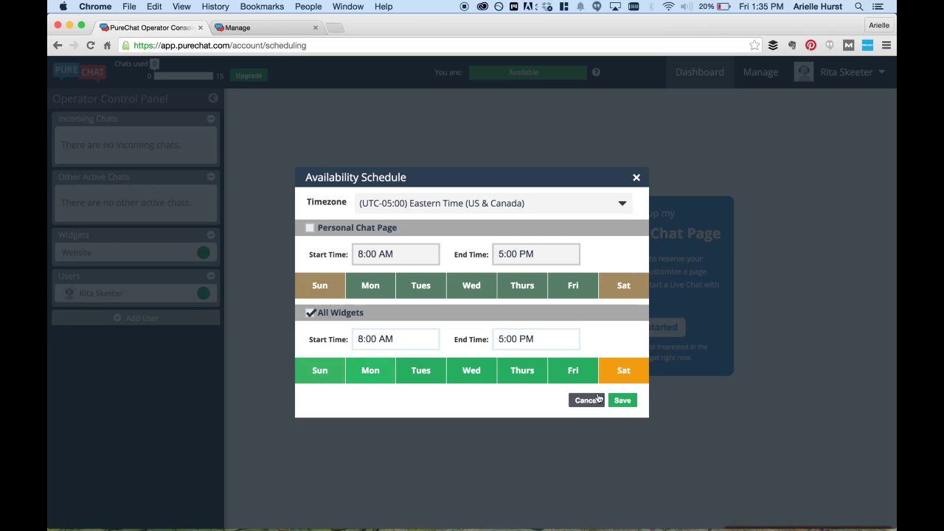
click(627, 370)
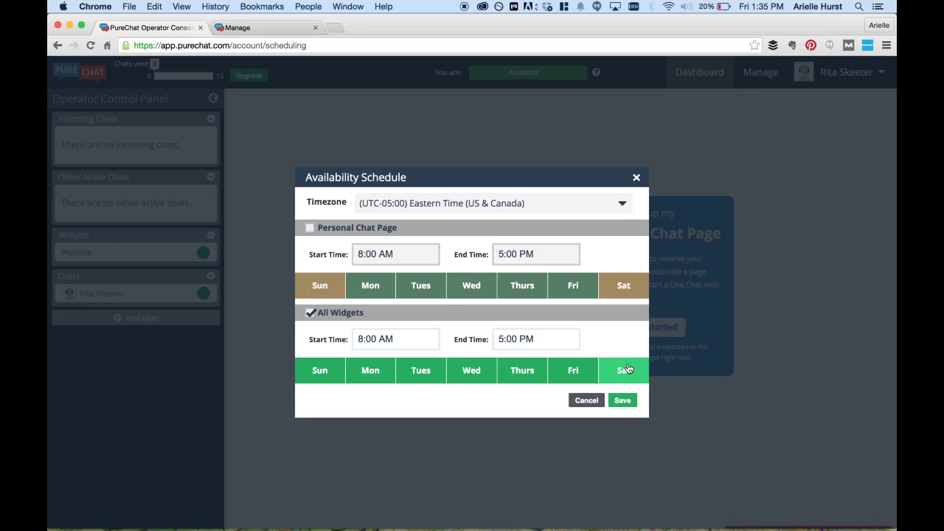
click(627, 369)
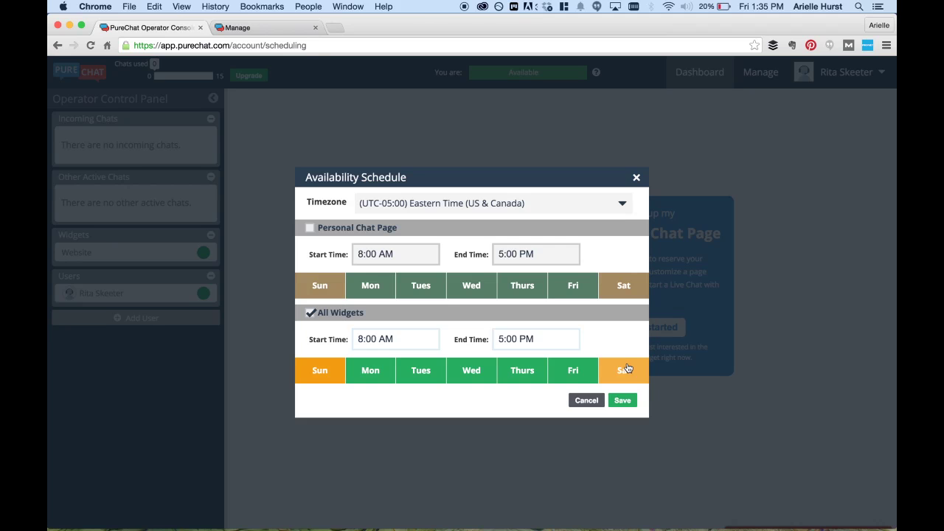
Set the schedule's timezone to (UTC-07:00) Mountain Time (US & Canada) and save the availability schedule
click(544, 206)
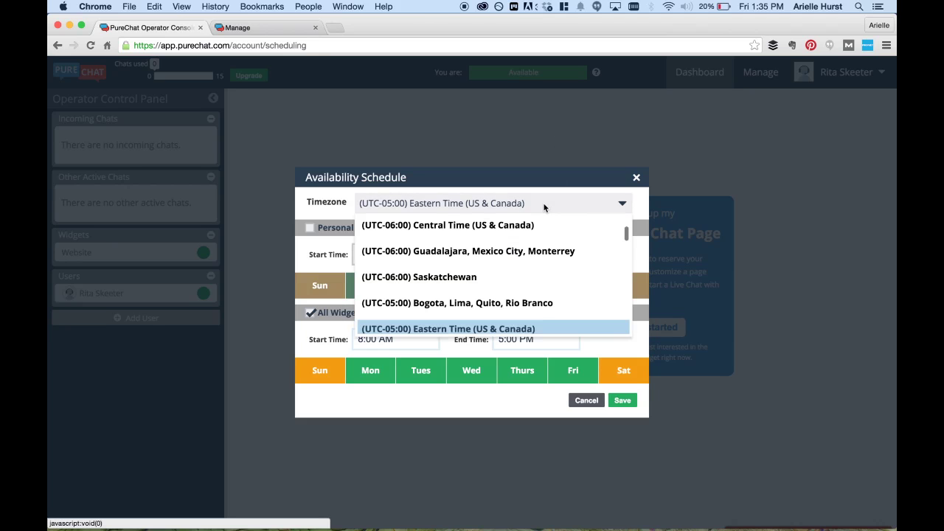
scroll(517, 249, up, 2)
click(522, 258)
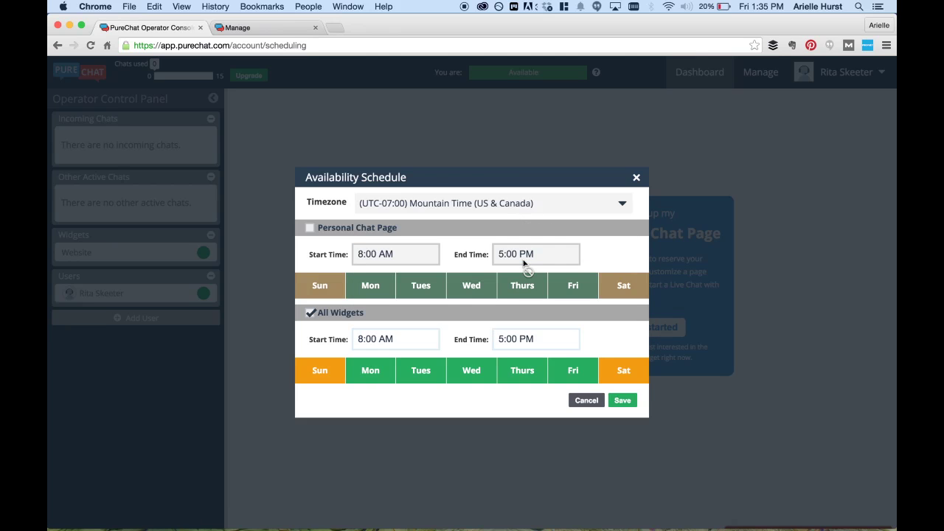
click(622, 400)
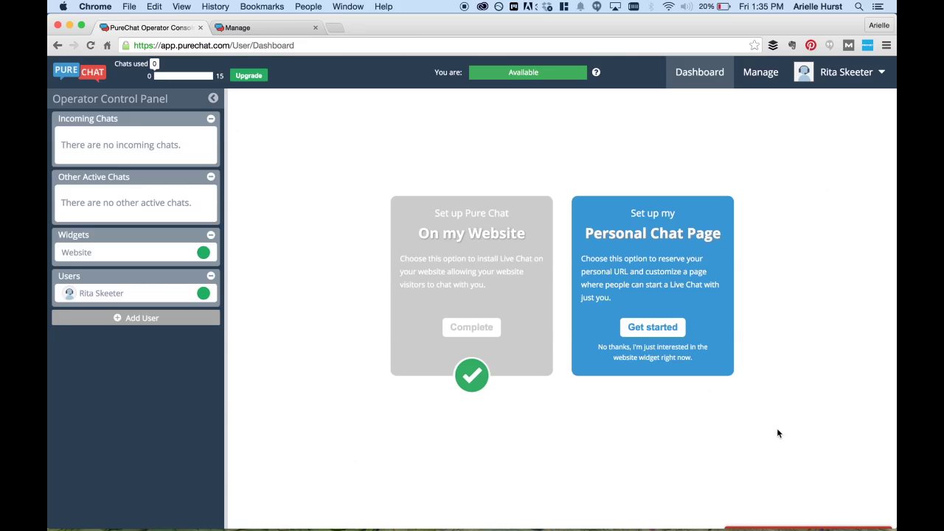